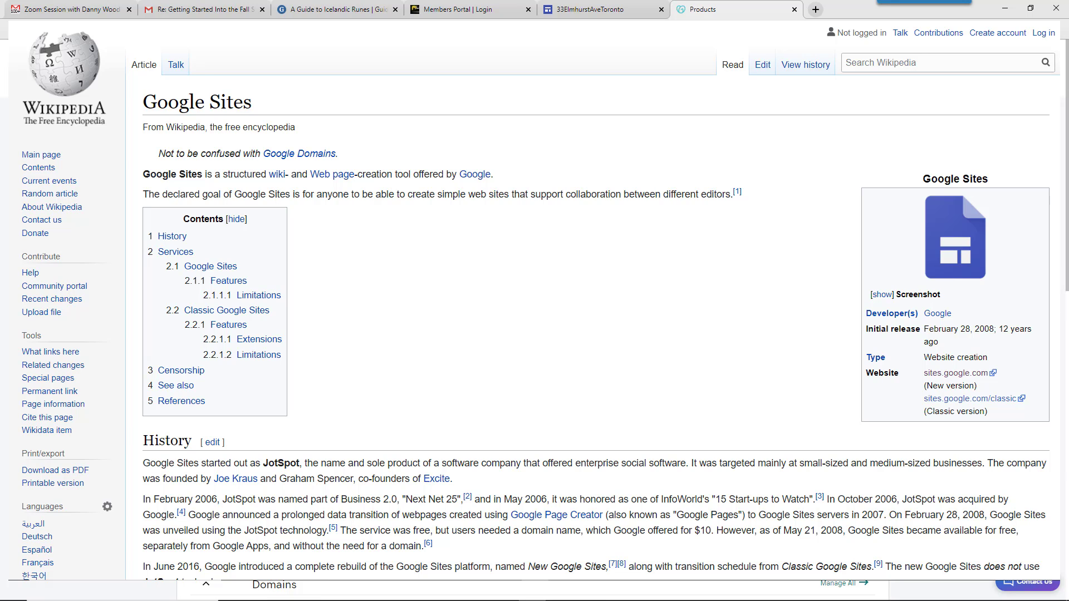
- Load sites.google.com in a new browser tab
left_click(815, 9)
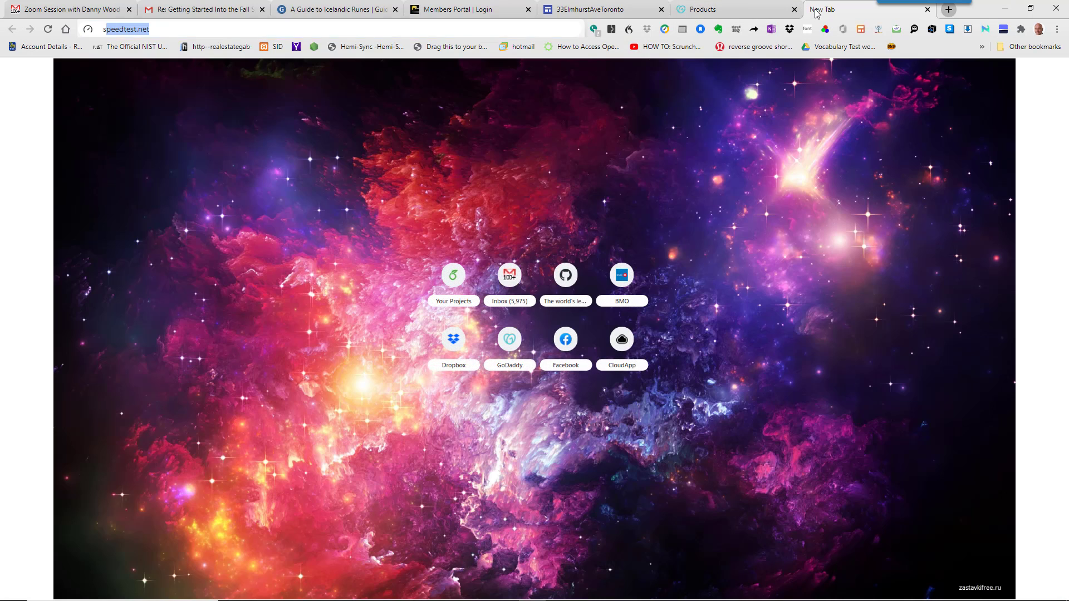
type("sites")
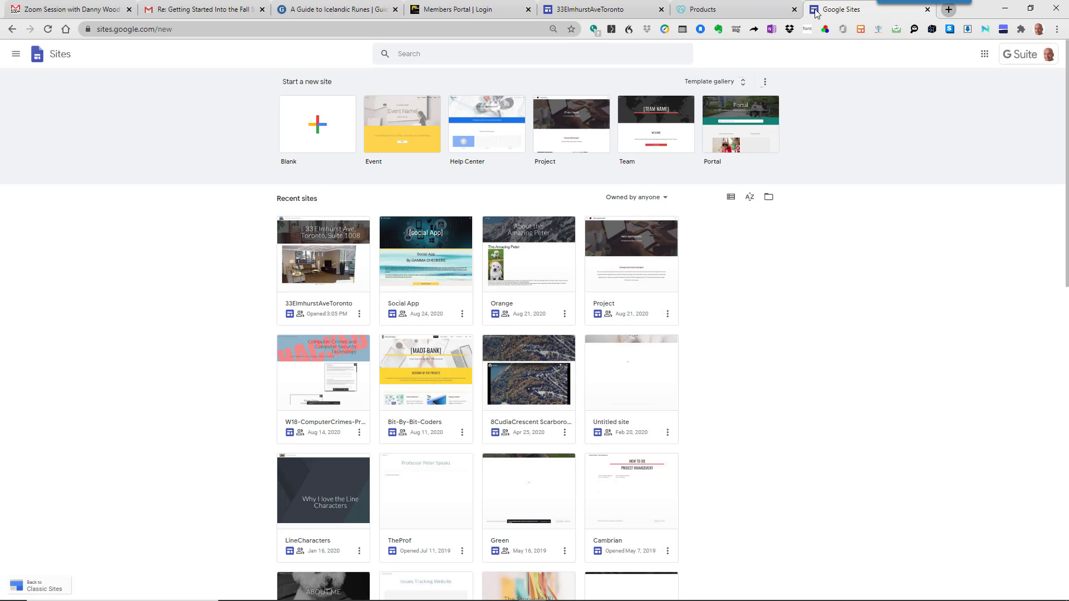
left_click(317, 275)
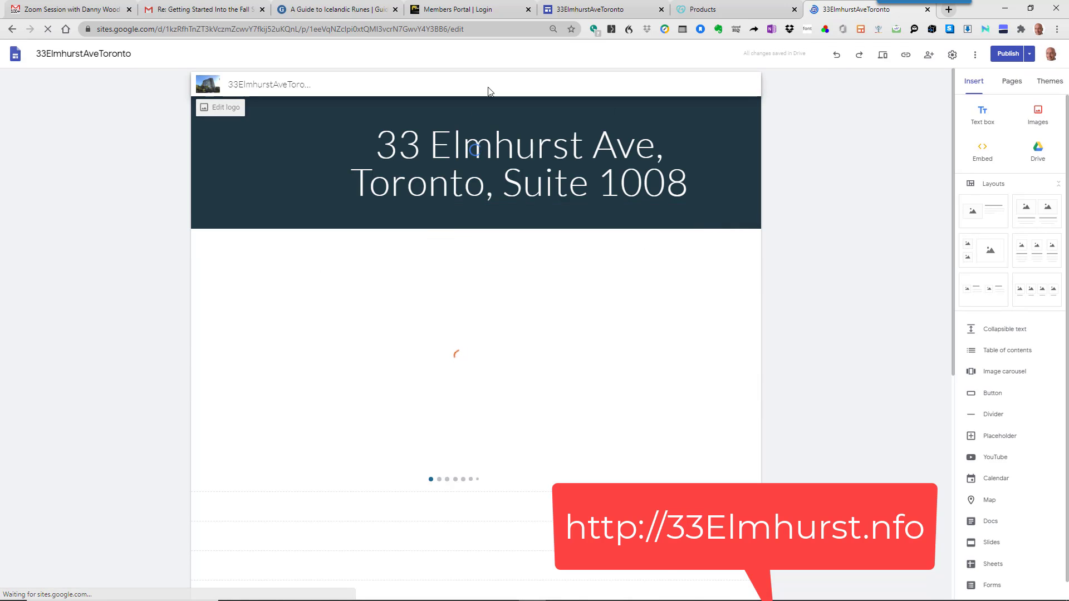
scroll(512, 239, "down", 1)
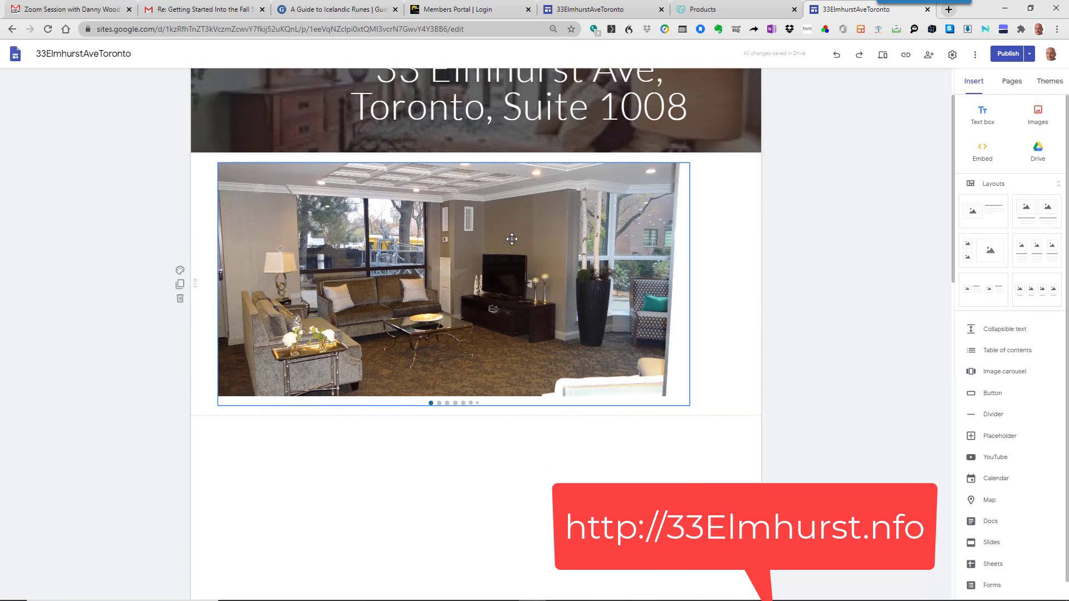
scroll(512, 239, "down", 10)
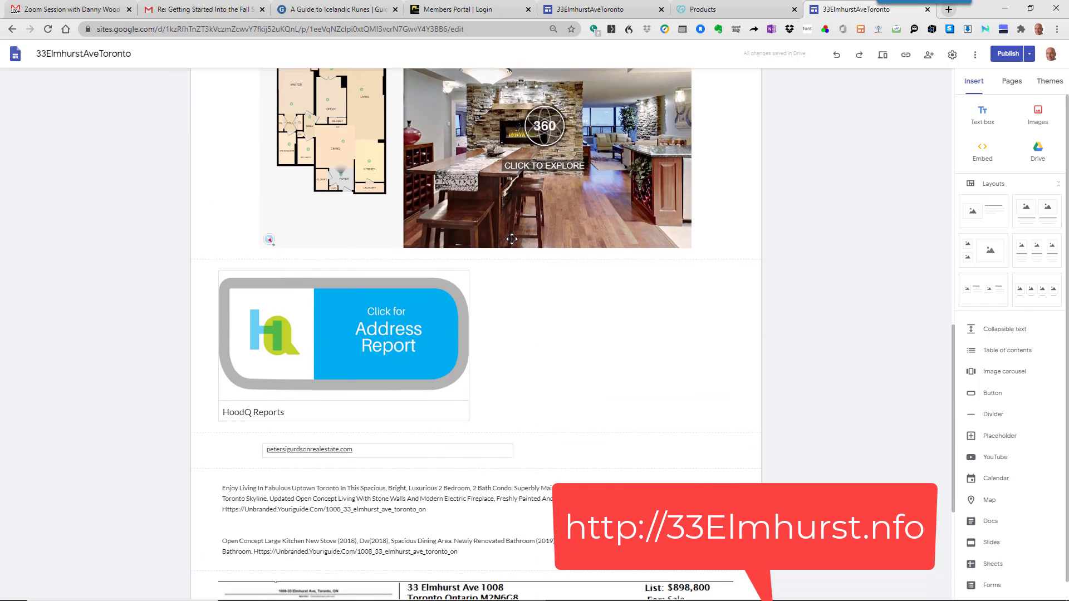
scroll(512, 238, "down", 4)
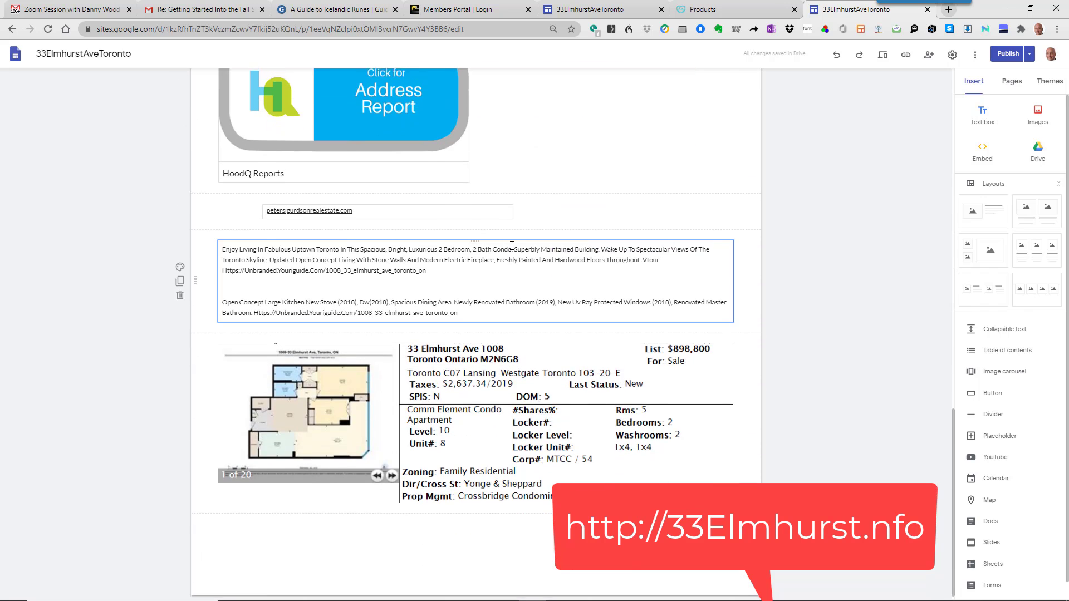
scroll(511, 245, "up", 10)
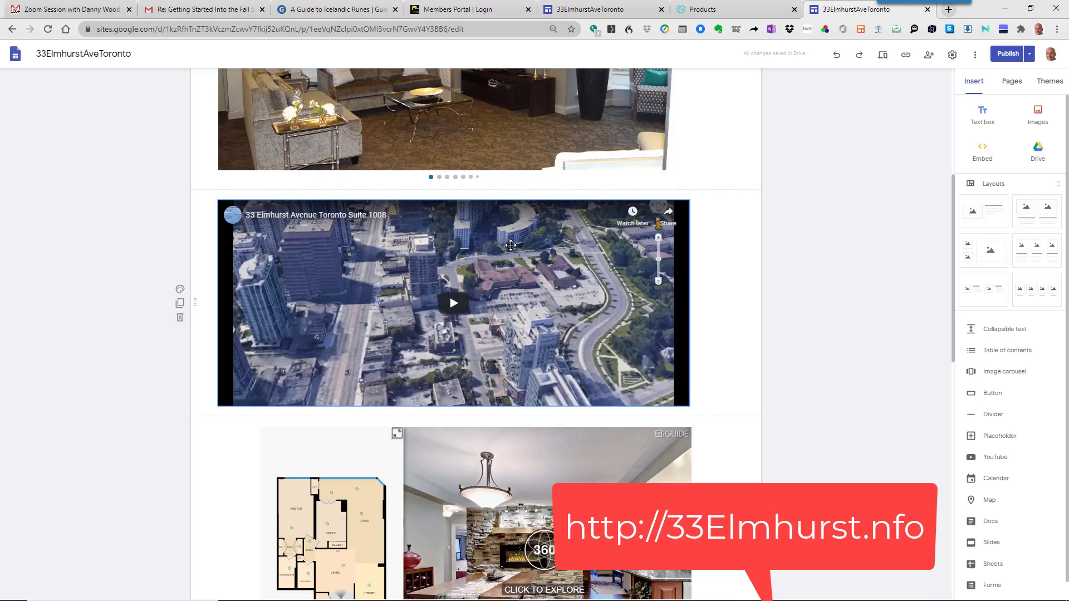
scroll(510, 245, "up", 5)
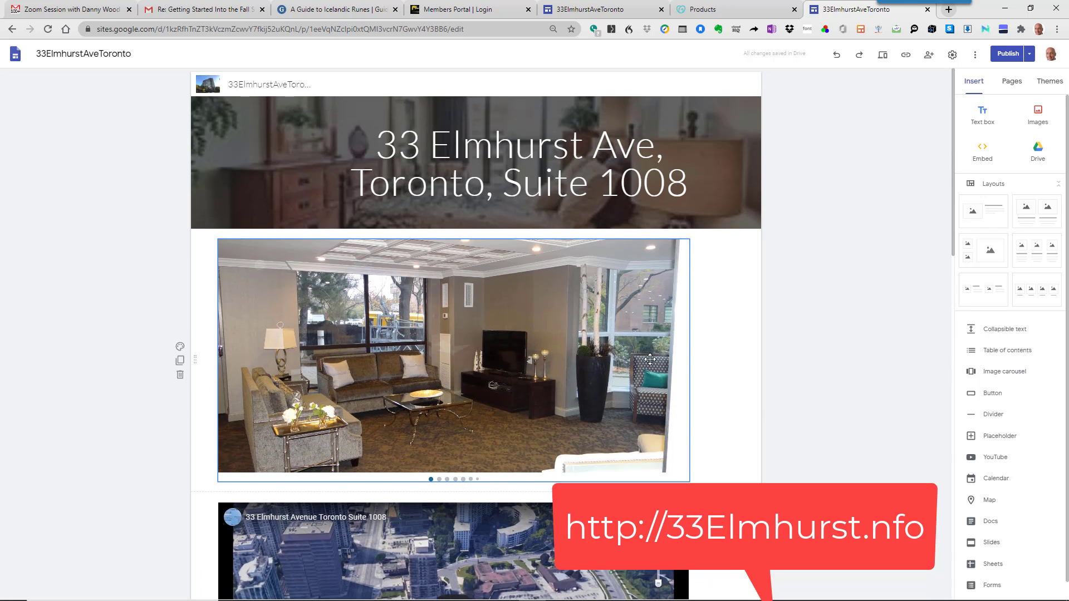
scroll(620, 372, "down", 5)
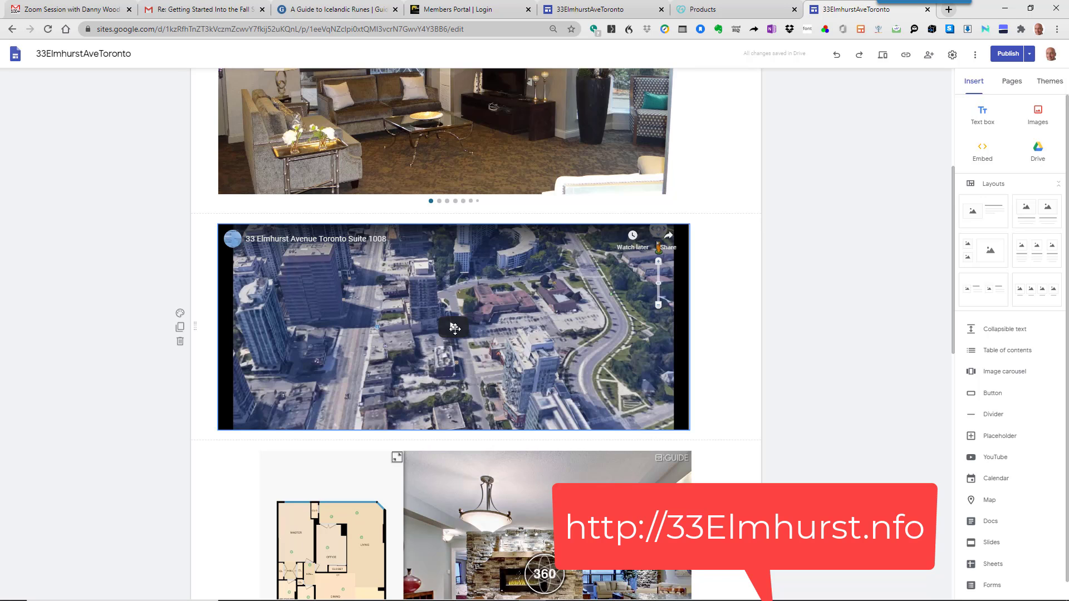
scroll(455, 329, "down", 4)
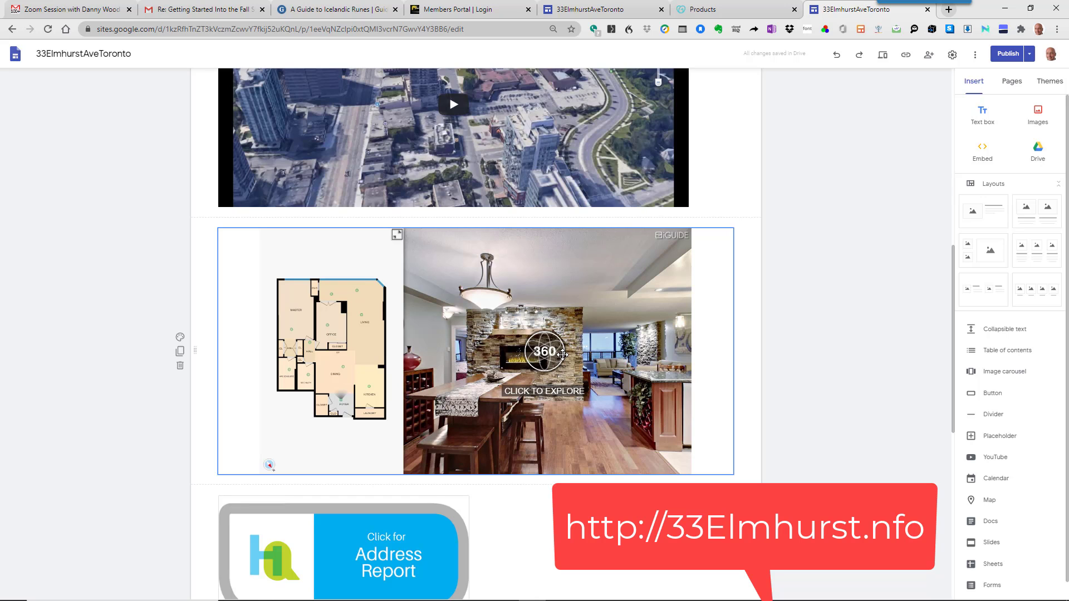
scroll(562, 354, "down", 5)
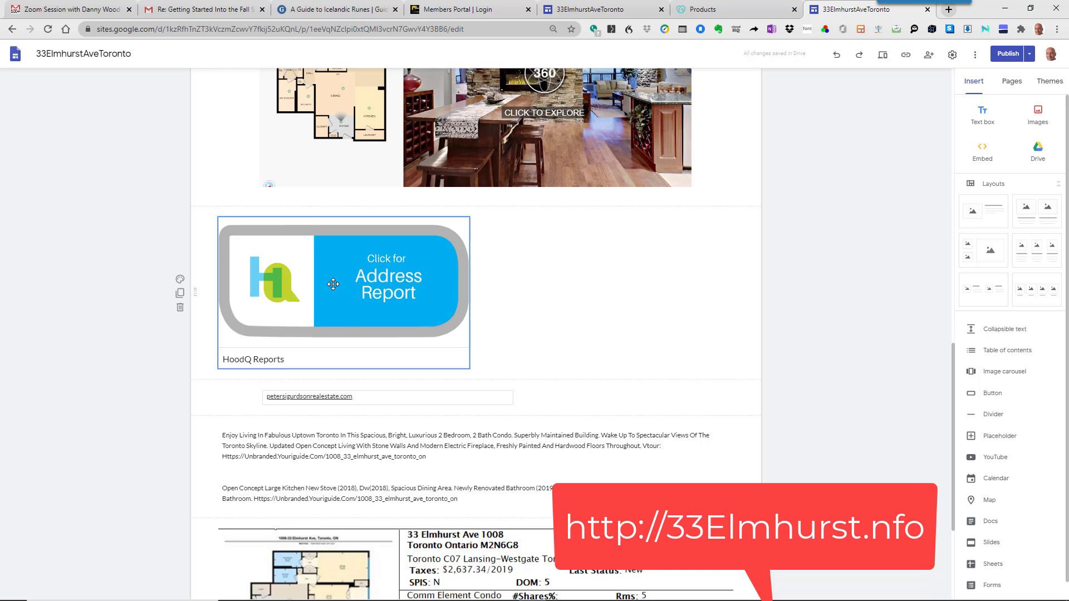
scroll(333, 284, "down", 3)
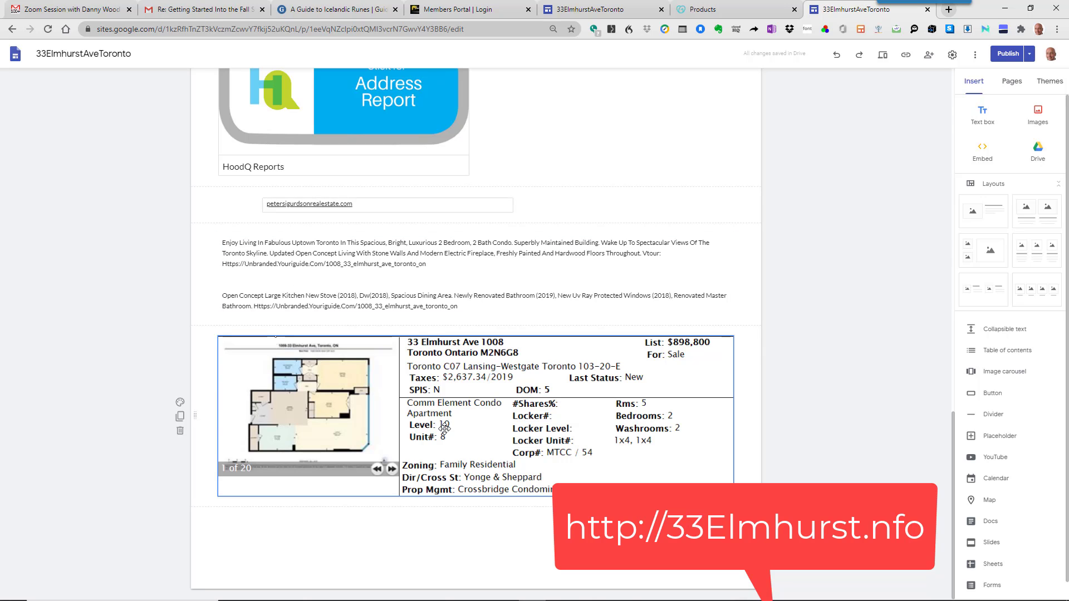
scroll(444, 427, "up", 15)
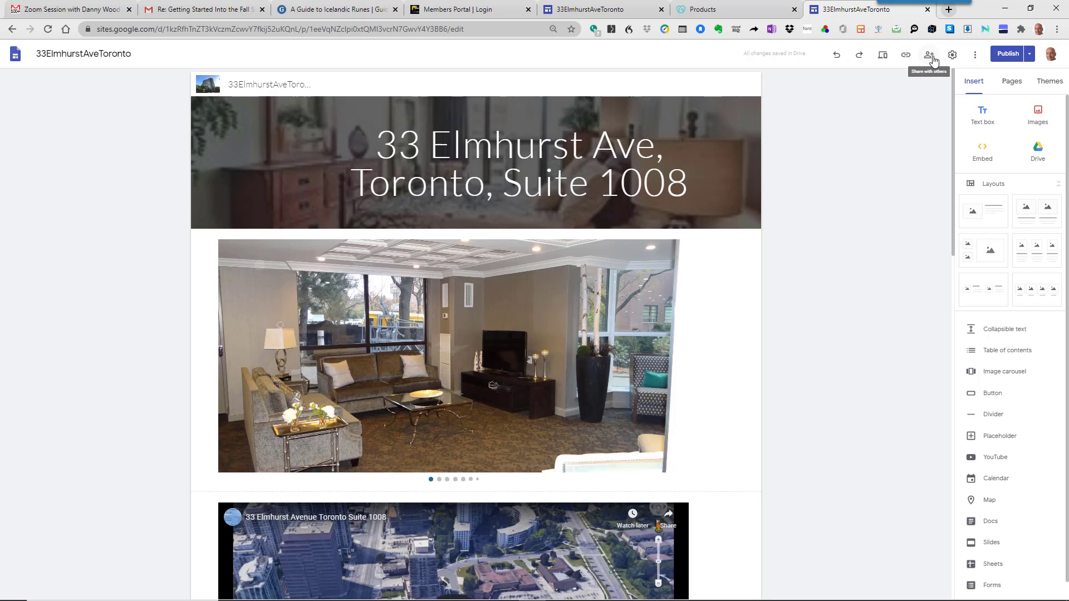
- Check the site's sharing settings unchanged, then copy the published site link
left_click(932, 57)
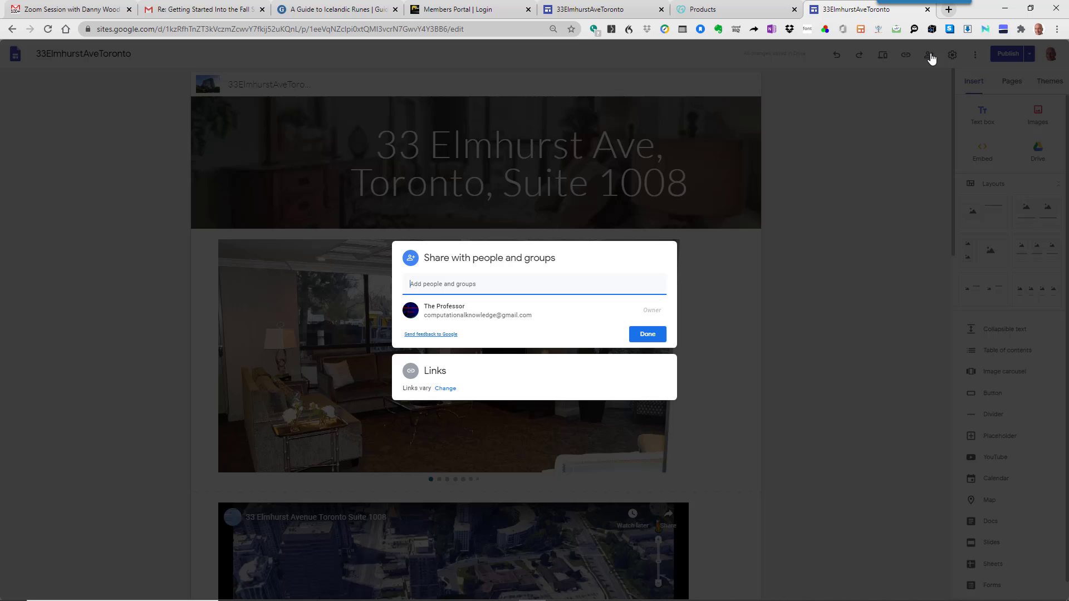
left_click(654, 334)
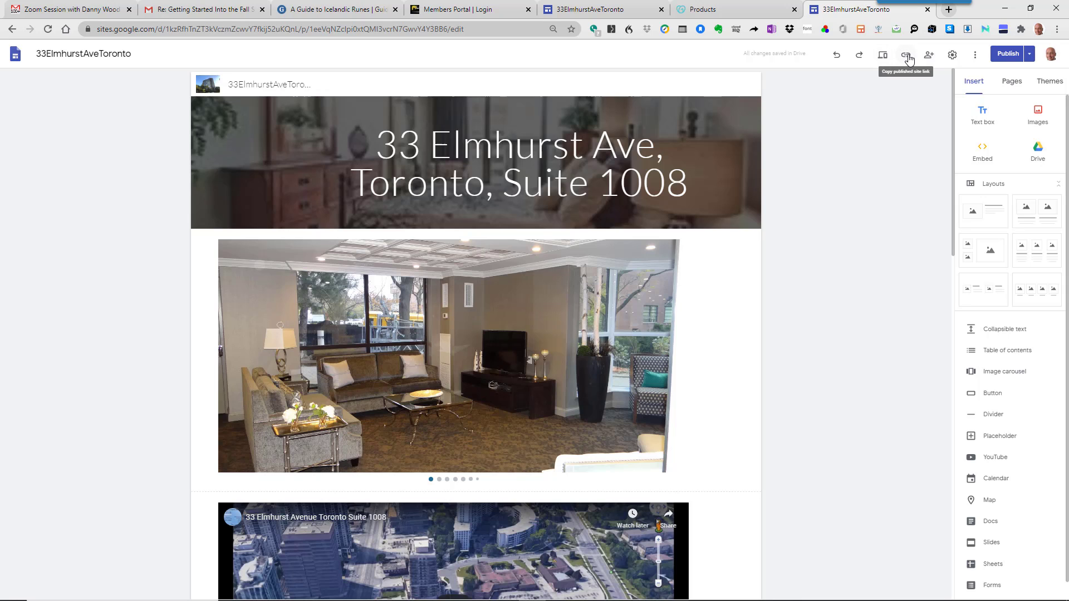
left_click(906, 56)
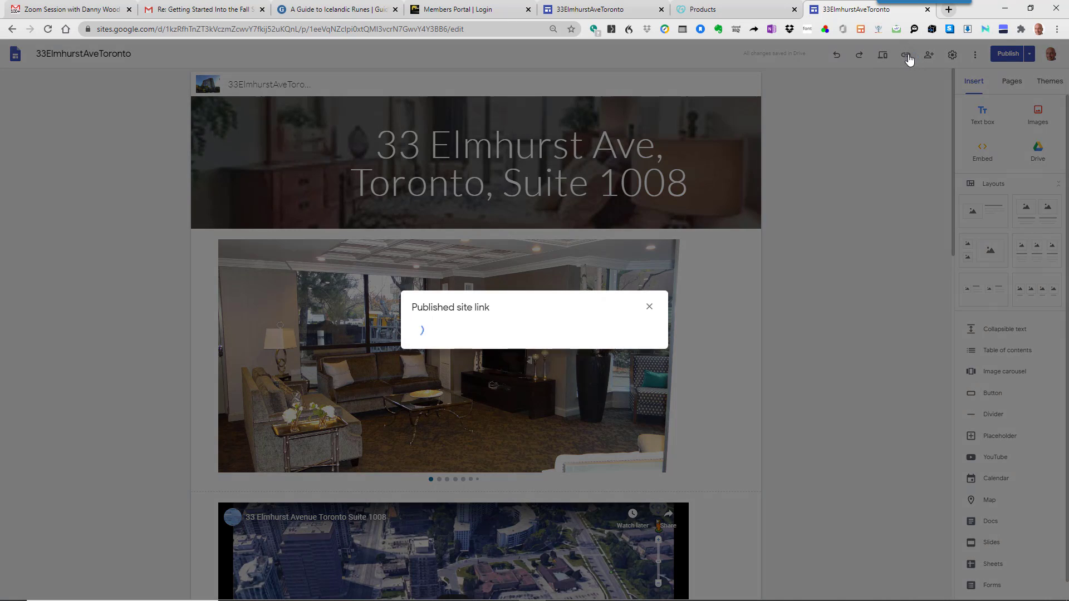
left_click(638, 328)
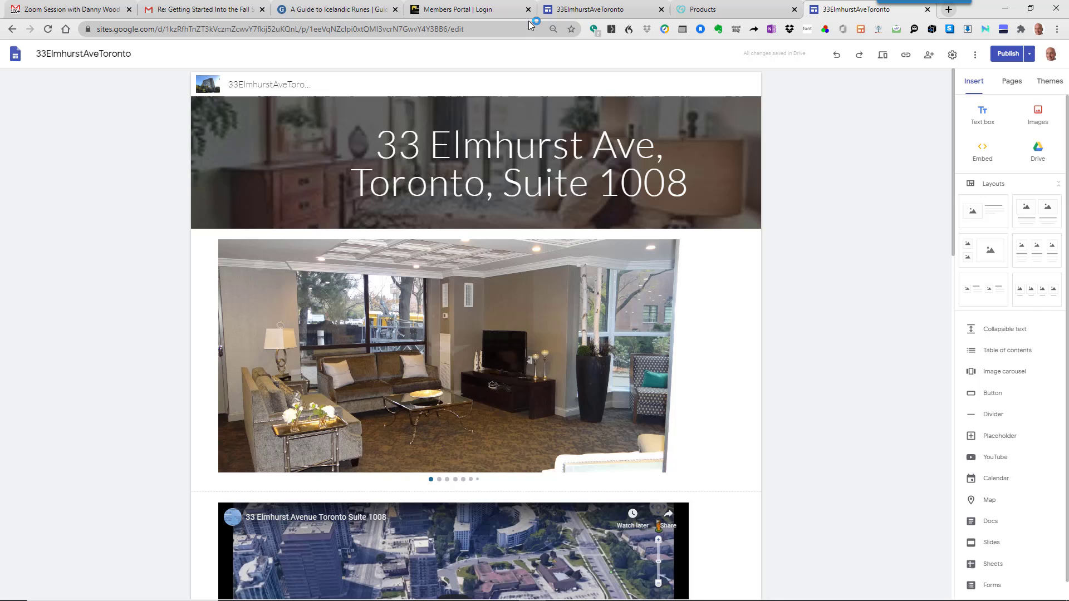
key("alt+Tab")
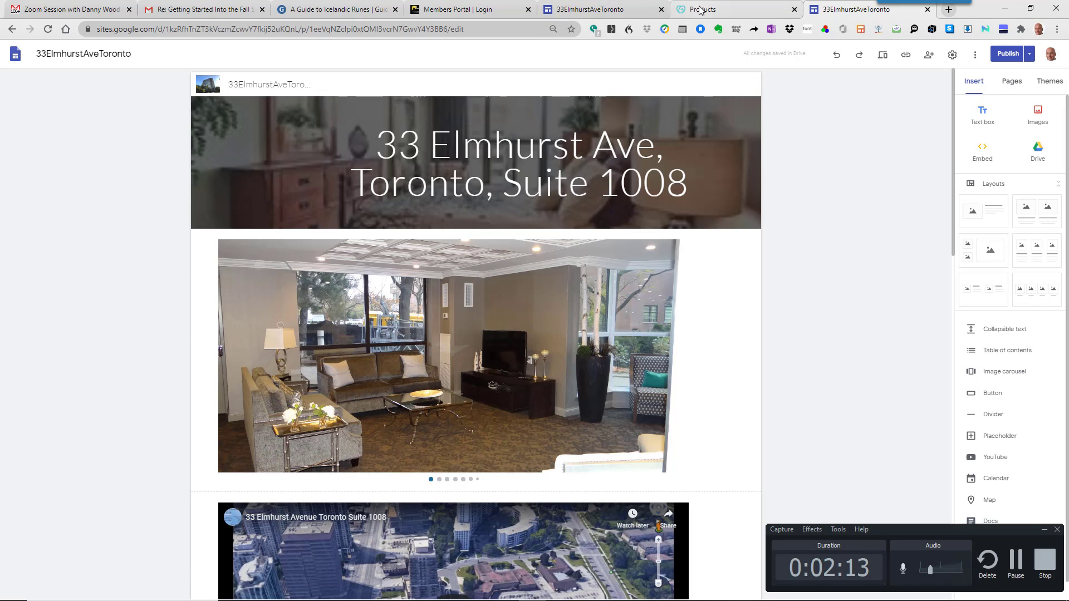
left_click(701, 10)
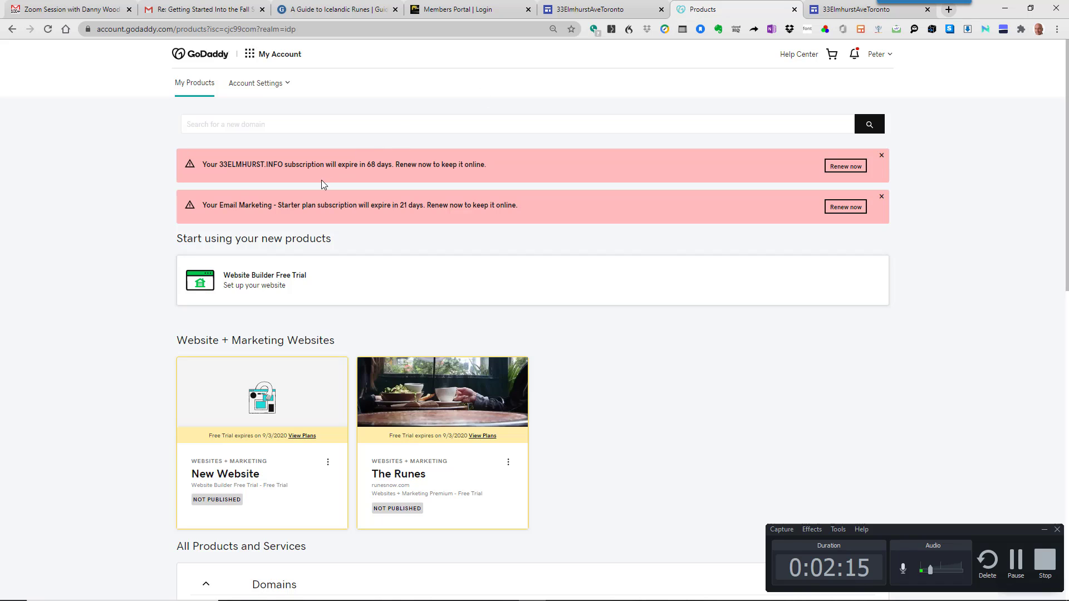
left_click(199, 83)
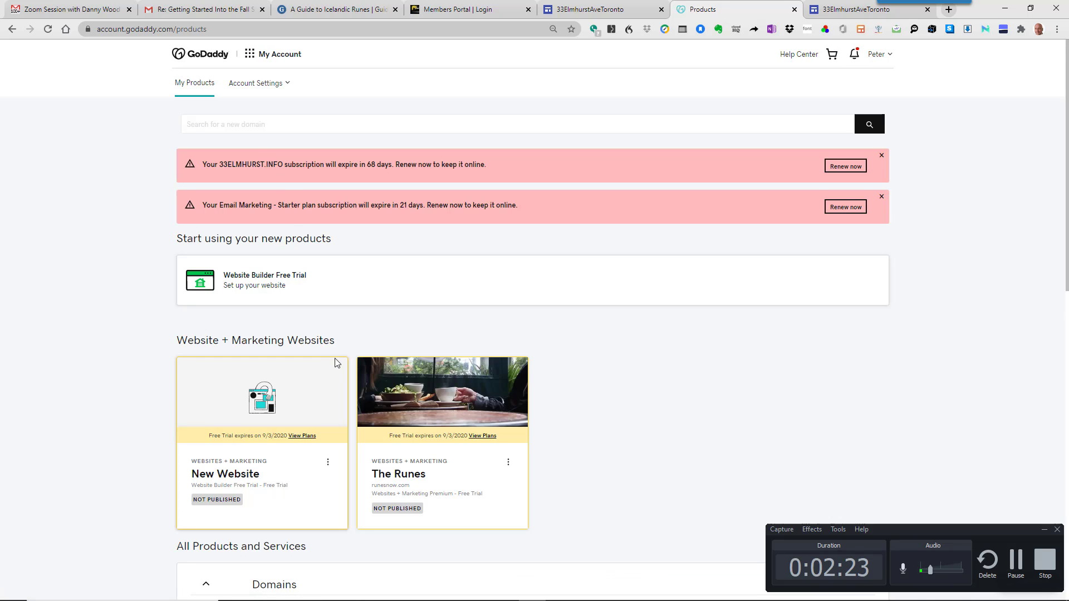
scroll(336, 363, "down", 4)
scroll(340, 365, "down", 8)
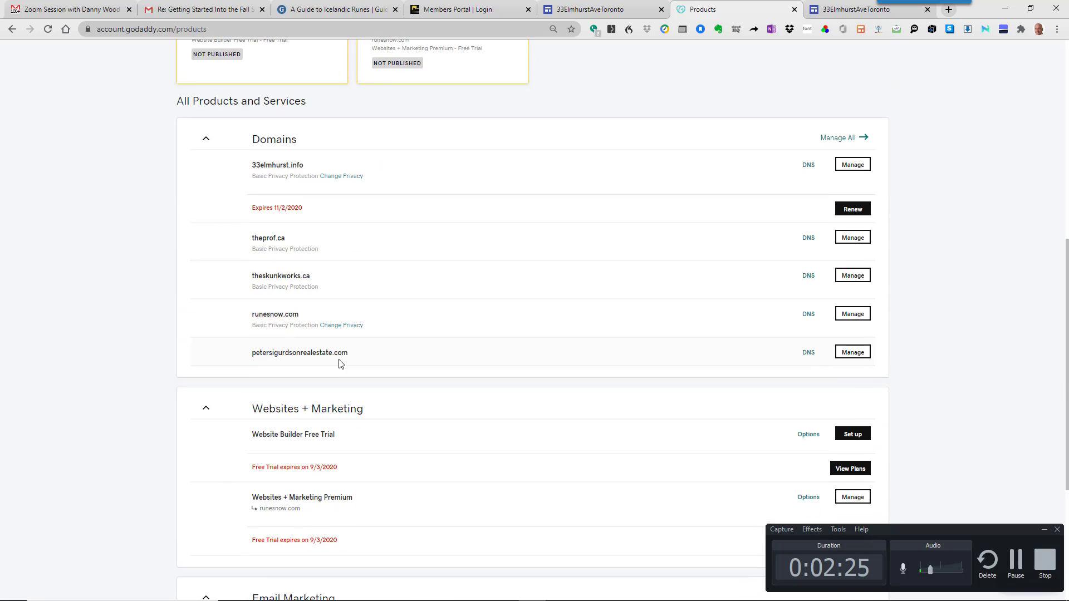
scroll(341, 365, "down", 2)
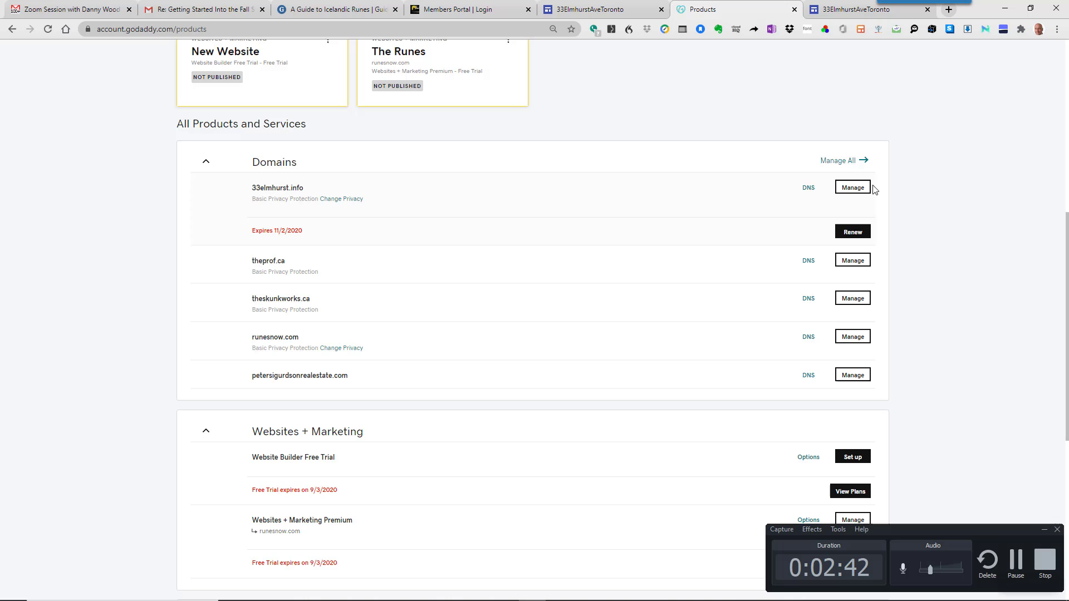
left_click(860, 189)
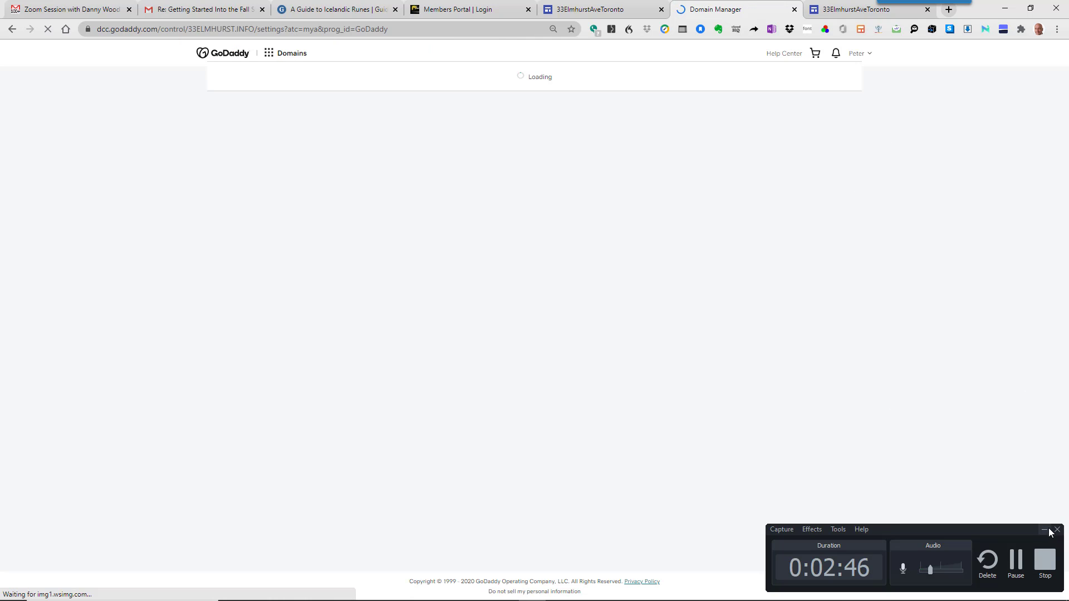
left_click(1045, 530)
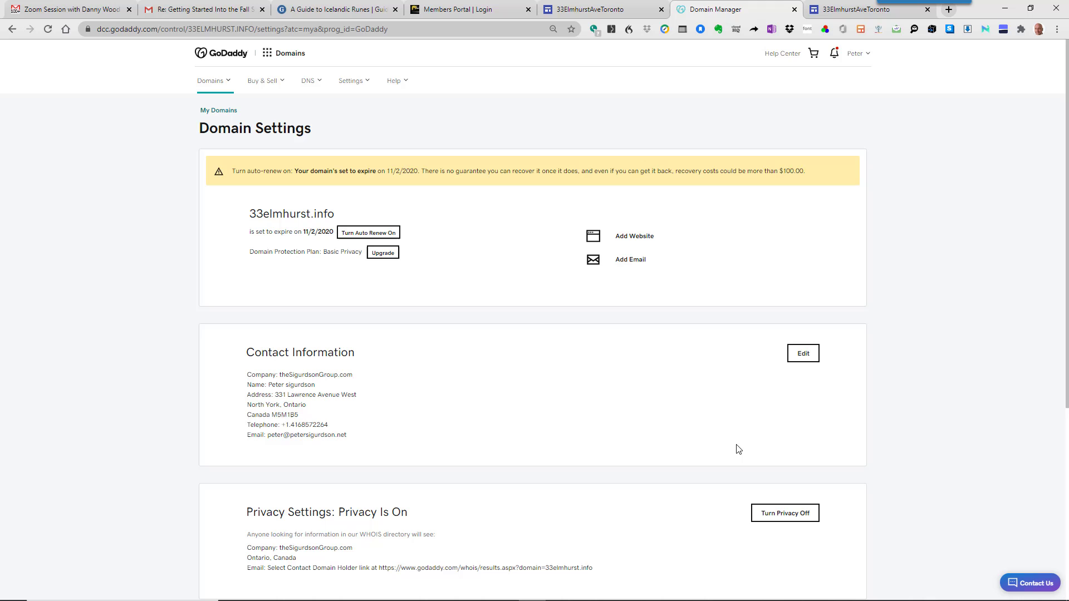
scroll(737, 449, "down", 3)
scroll(738, 449, "down", 2)
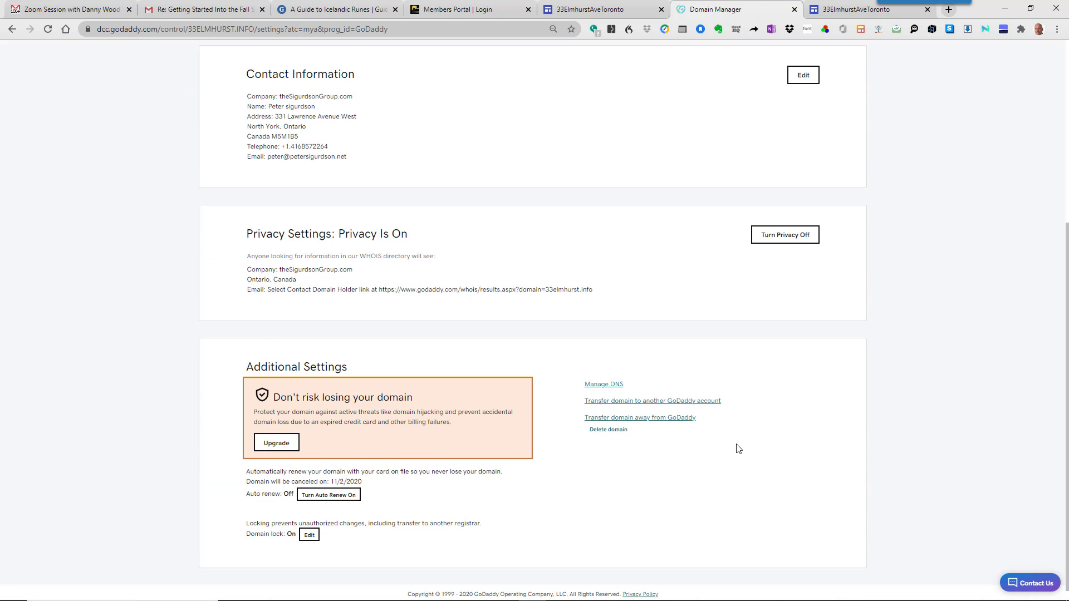
scroll(303, 399, "up", 4)
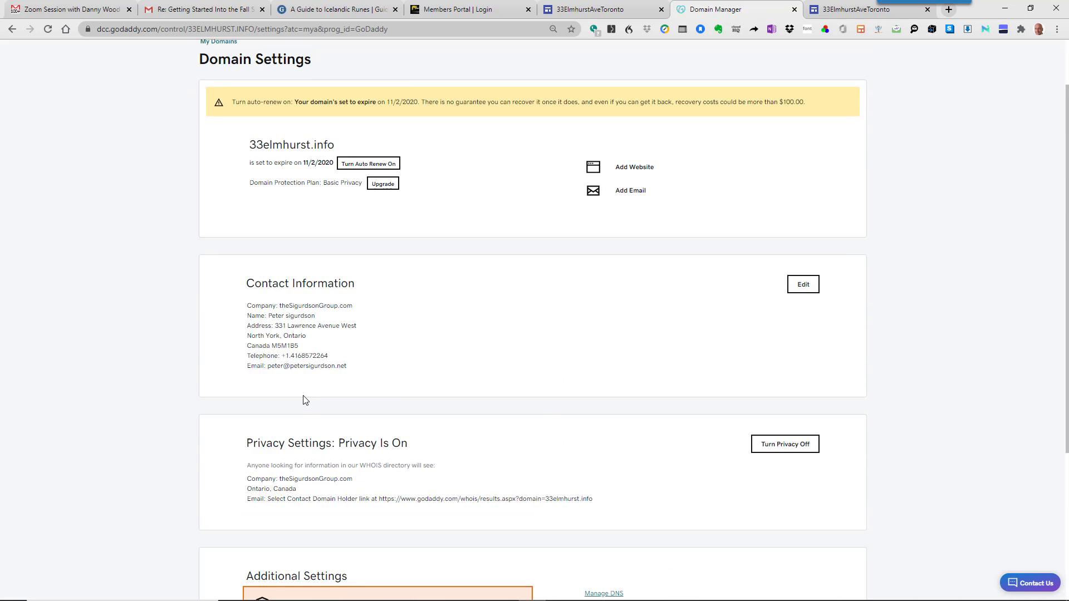
scroll(304, 400, "down", 3)
scroll(304, 400, "down", 1)
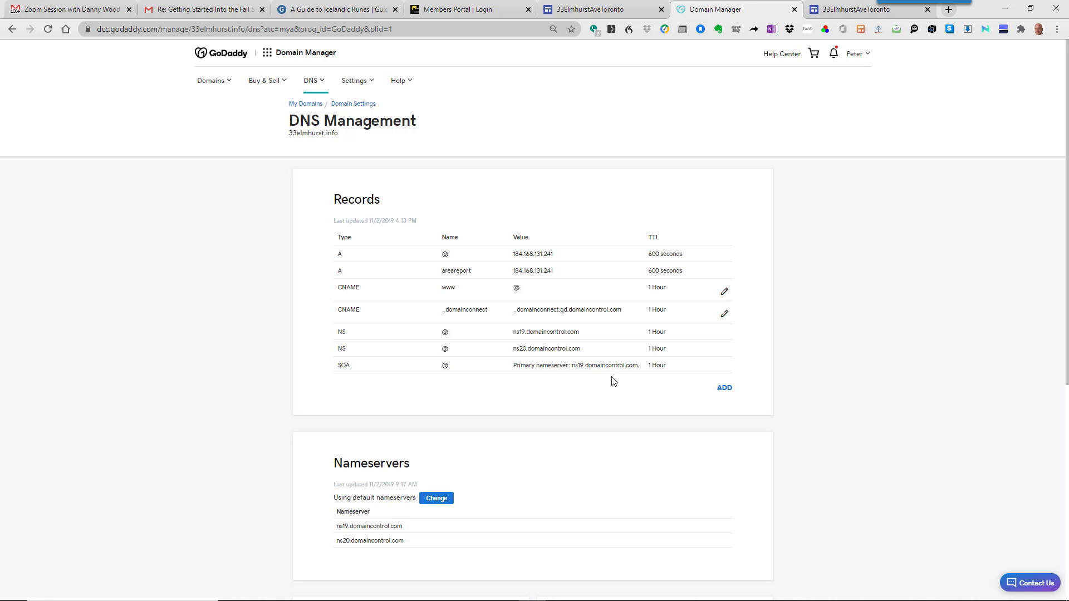
scroll(613, 381, "down", 6)
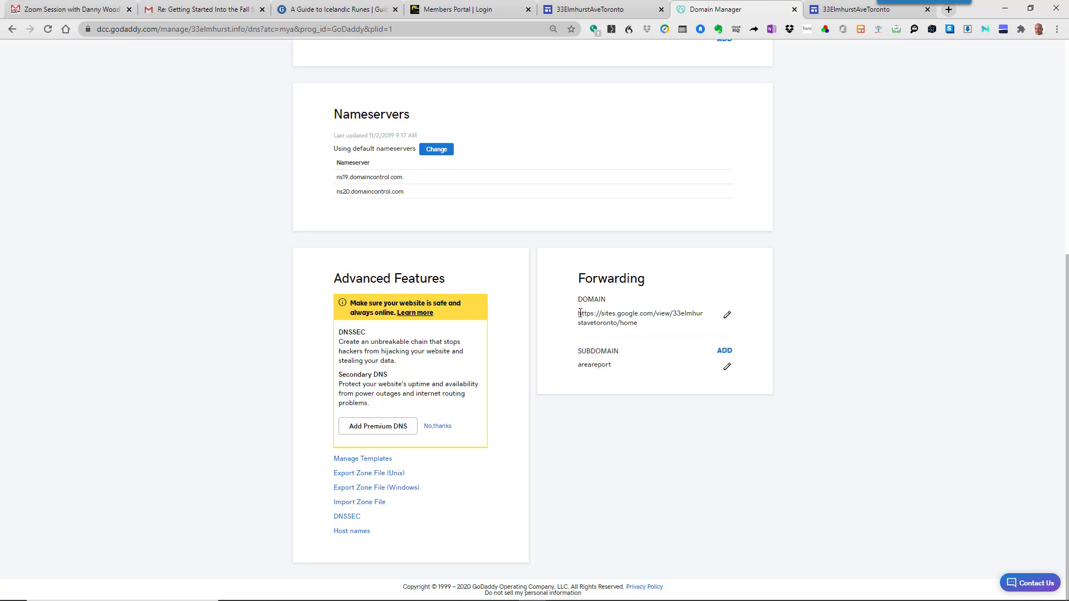
left_click_drag(579, 313, 633, 325)
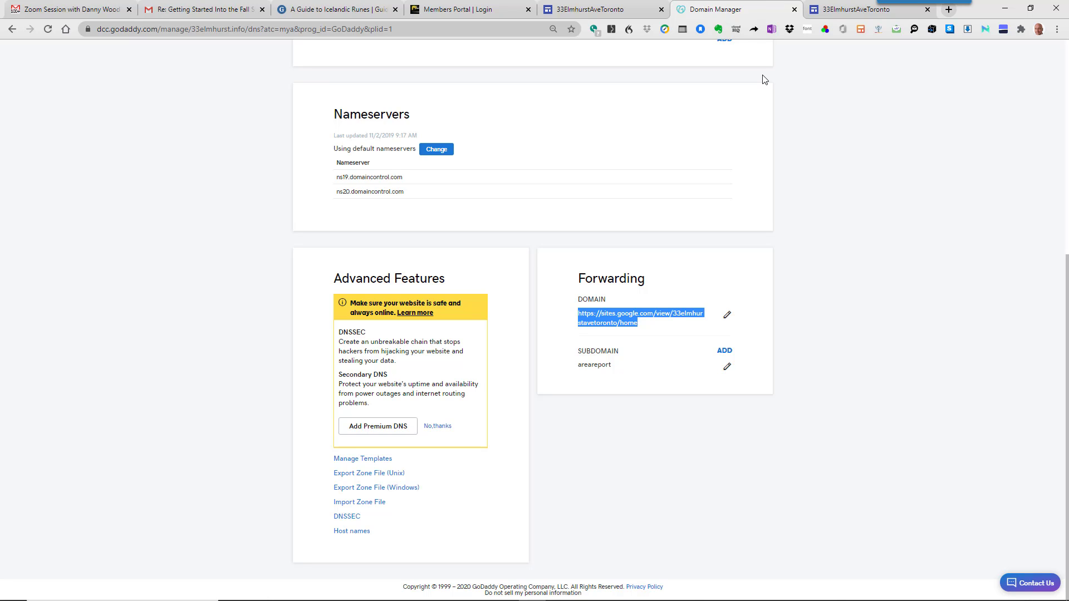
- Close the Domain Manager tab and load sites.google.com in a fresh tab
left_click(794, 10)
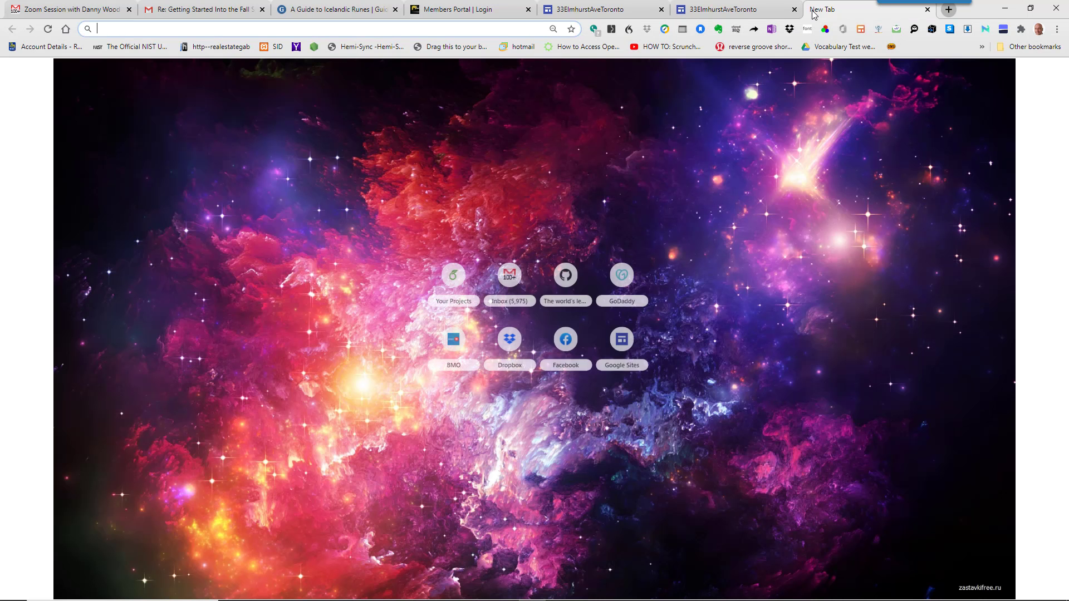
left_click(815, 11)
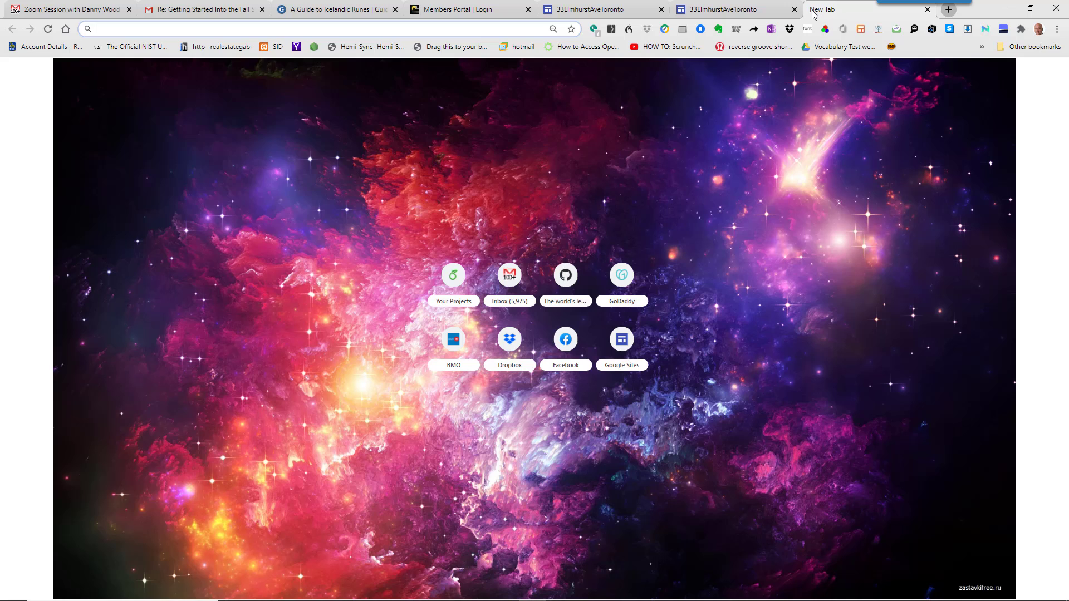
type("a")
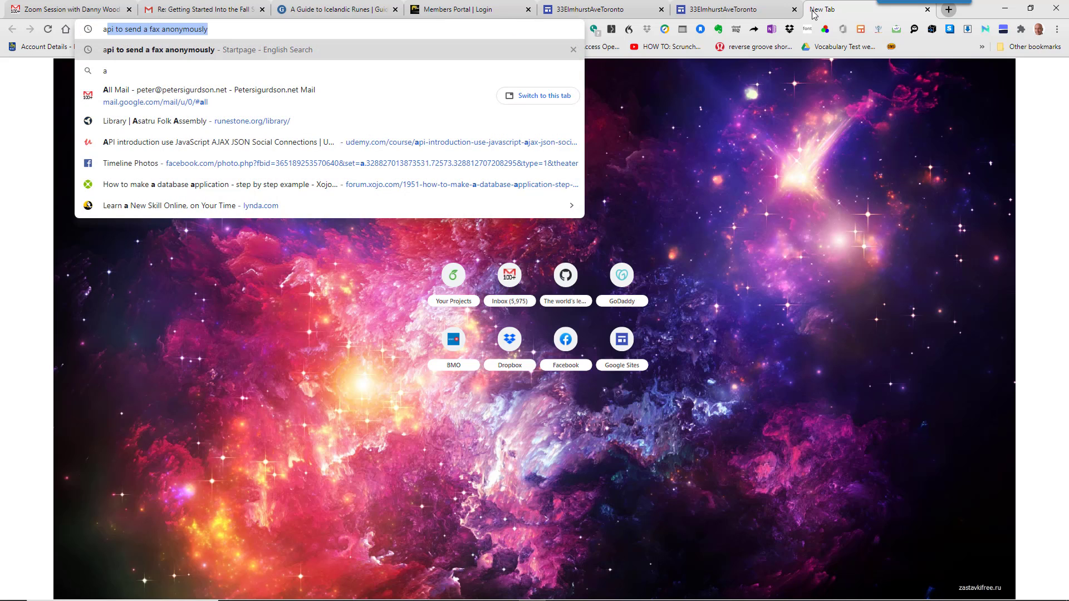
key("BackSpace")
key("BackSpace")
type("s")
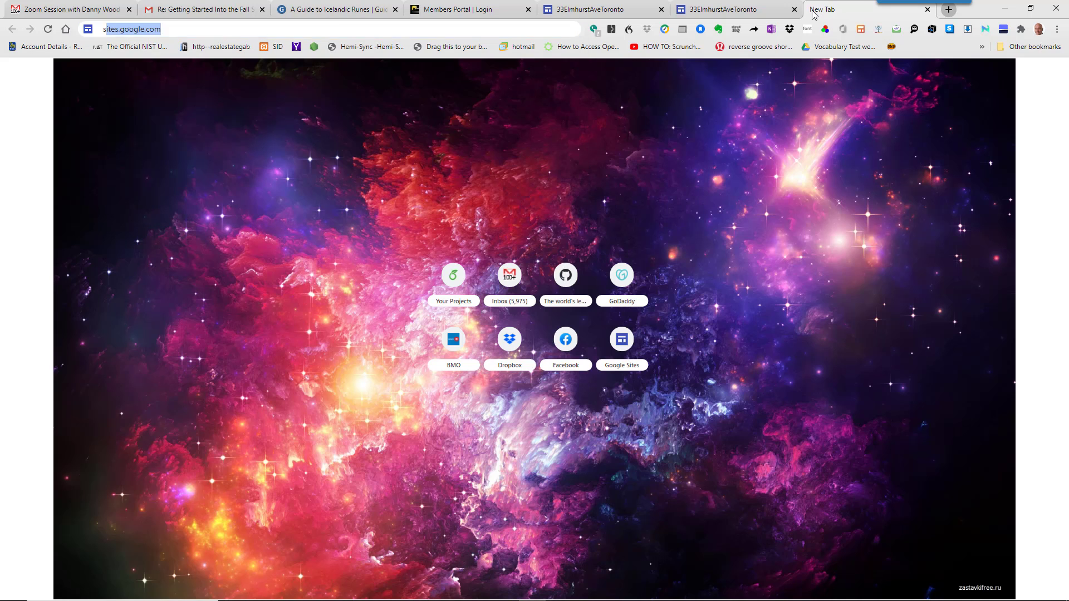
type("ites")
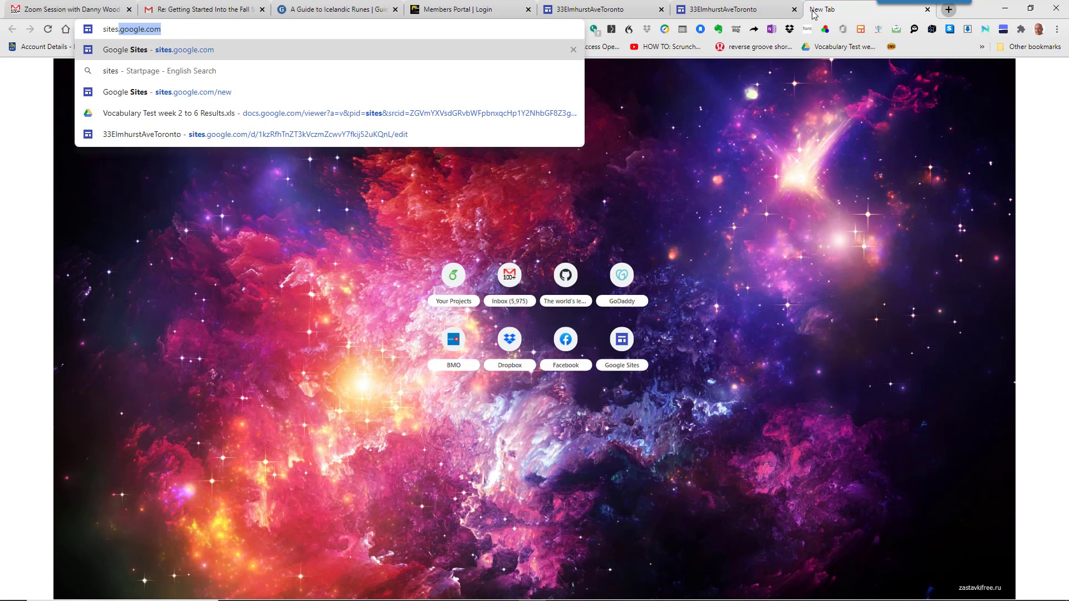
key("Return")
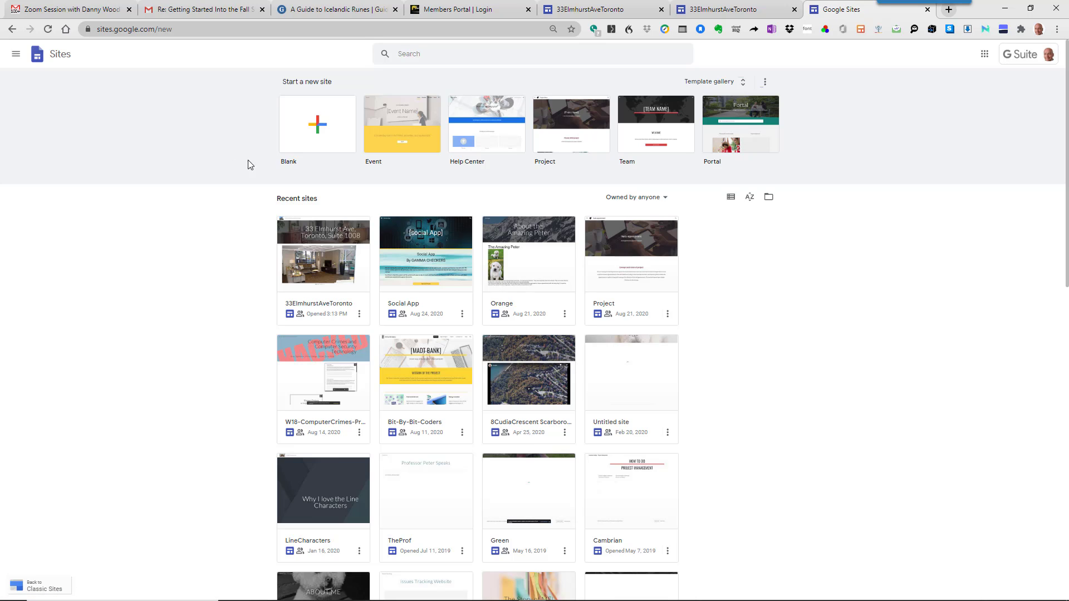
- Create a blank site and rename it to the owner's listing name
left_click(329, 123)
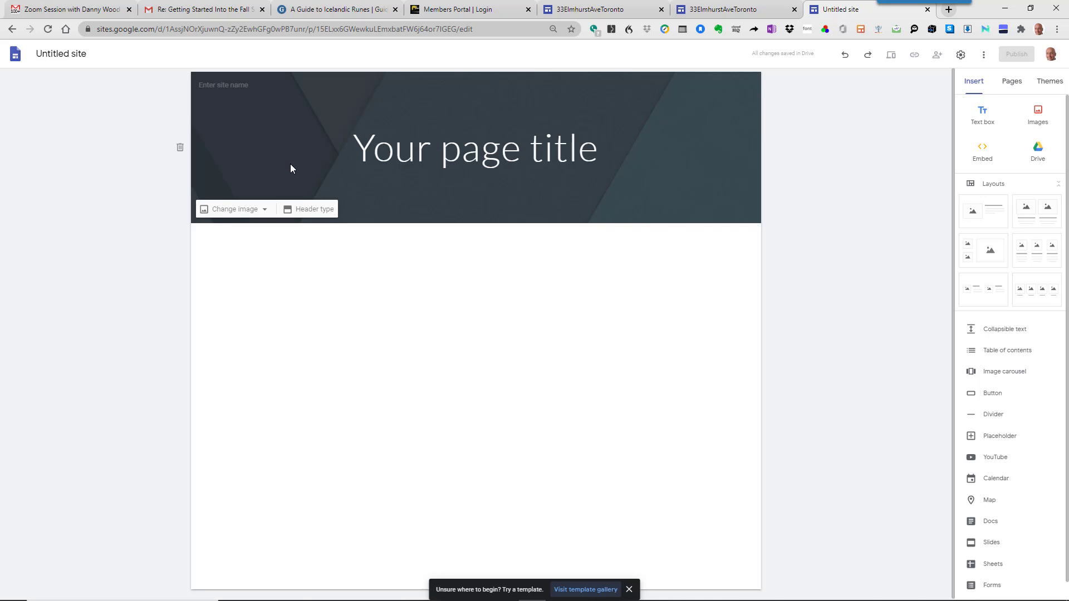
left_click(132, 56)
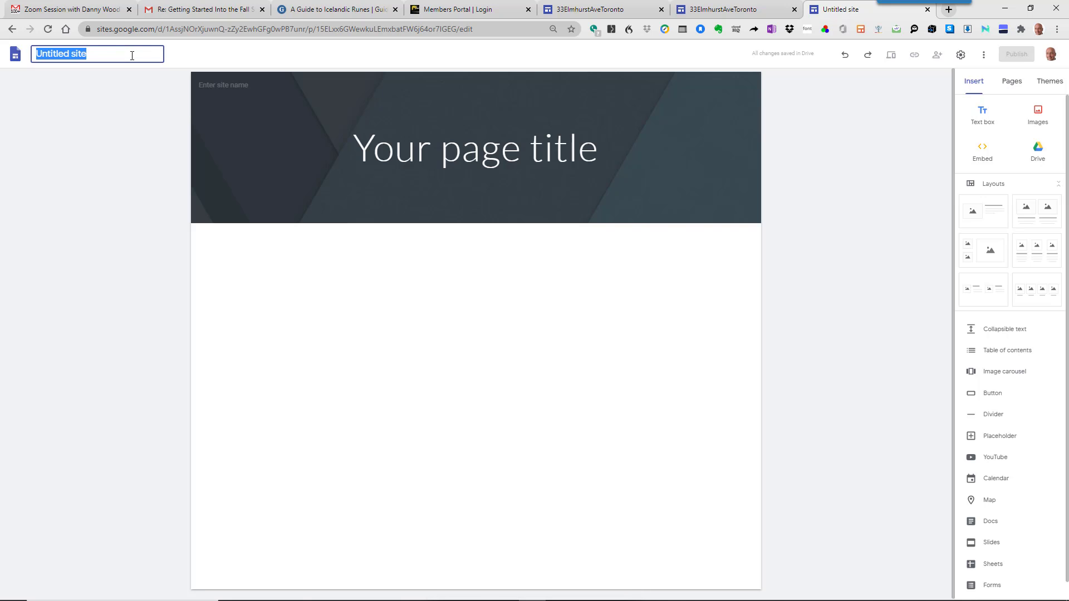
type("Peter's")
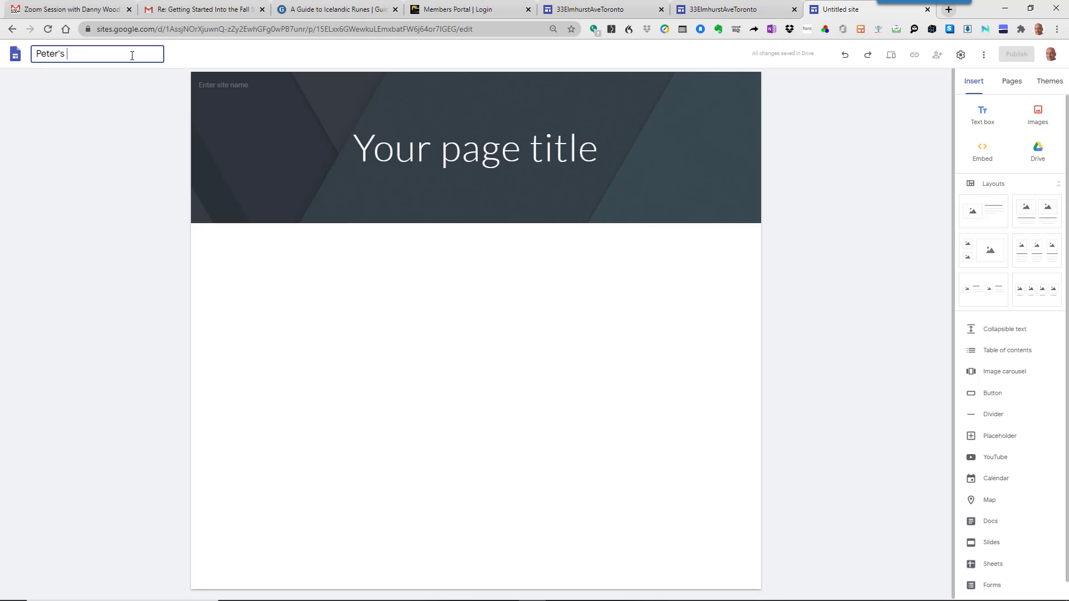
type(" Listing")
- Replace the placeholder page title with the property's street address
left_click(406, 161)
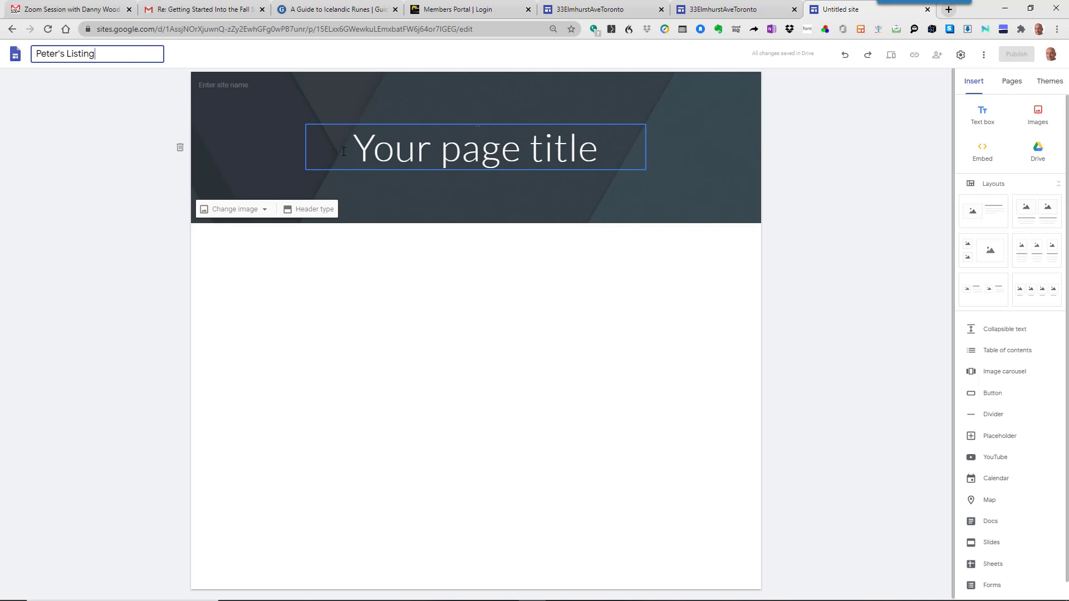
triple_click(405, 161)
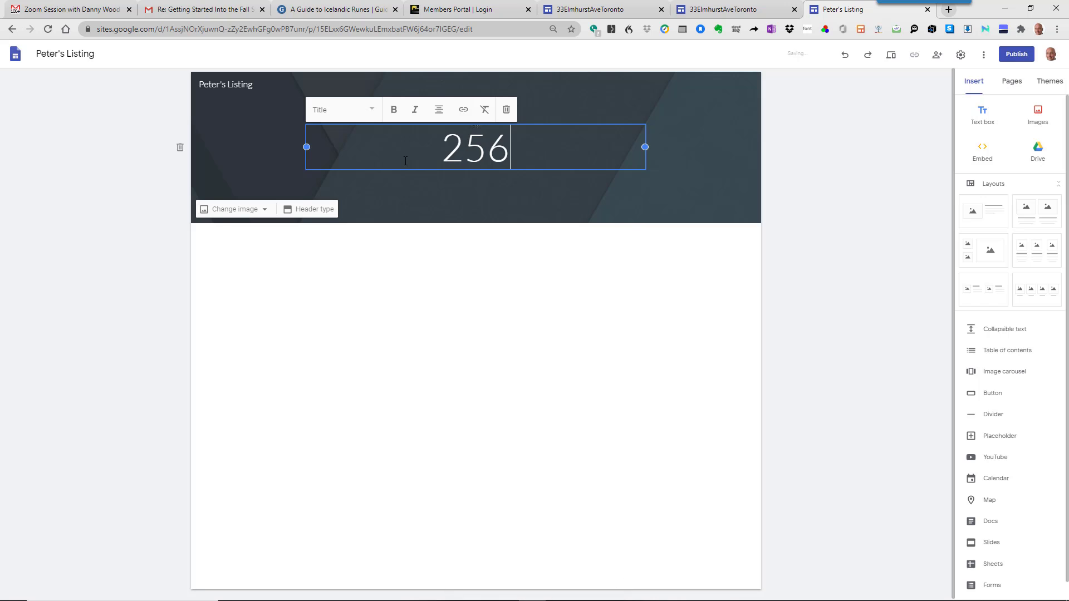
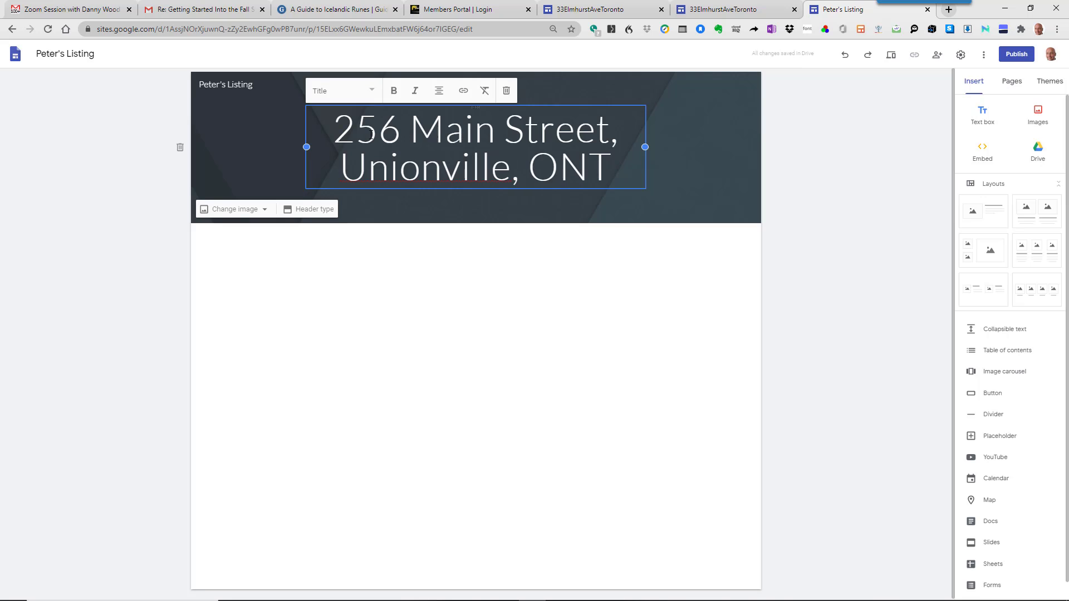
- Upload reachForTheMoon.jpg as the header background and bring up the YouTube video picker
left_click(252, 211)
left_click(240, 239)
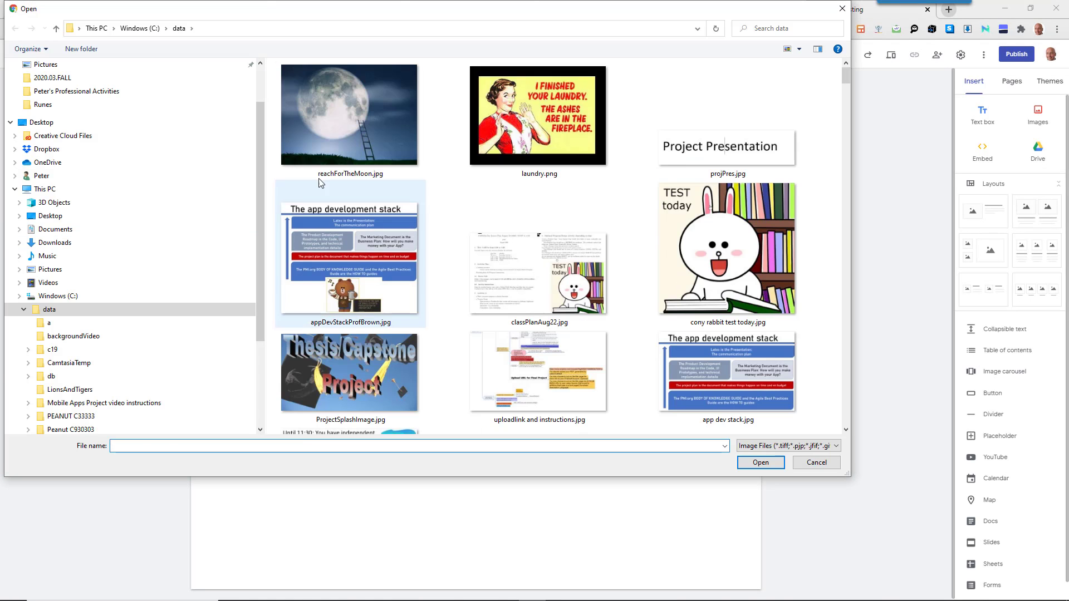
double_click(322, 115)
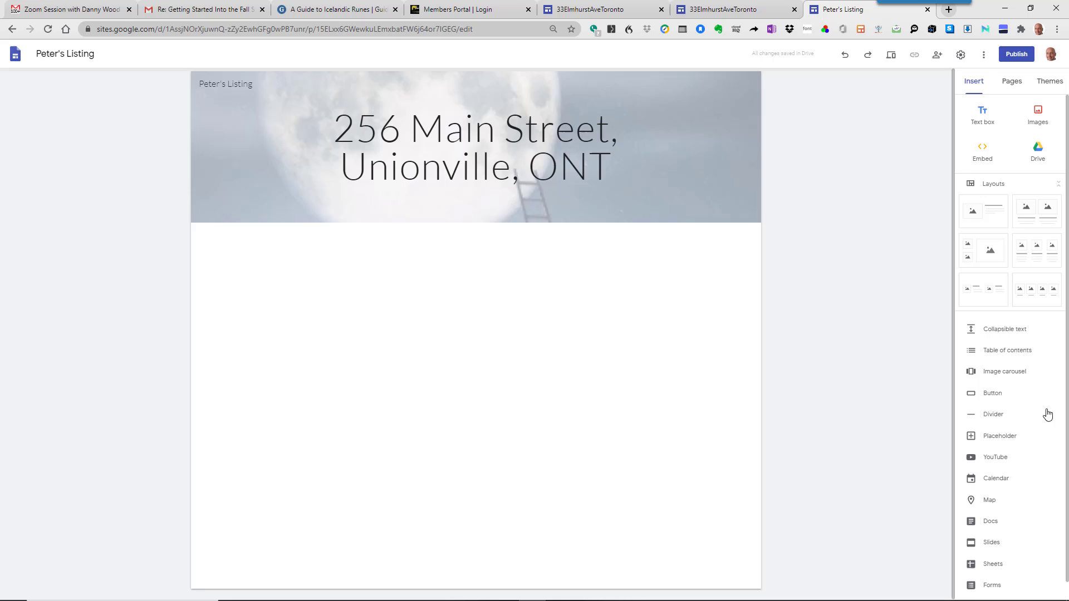
left_click(1001, 460)
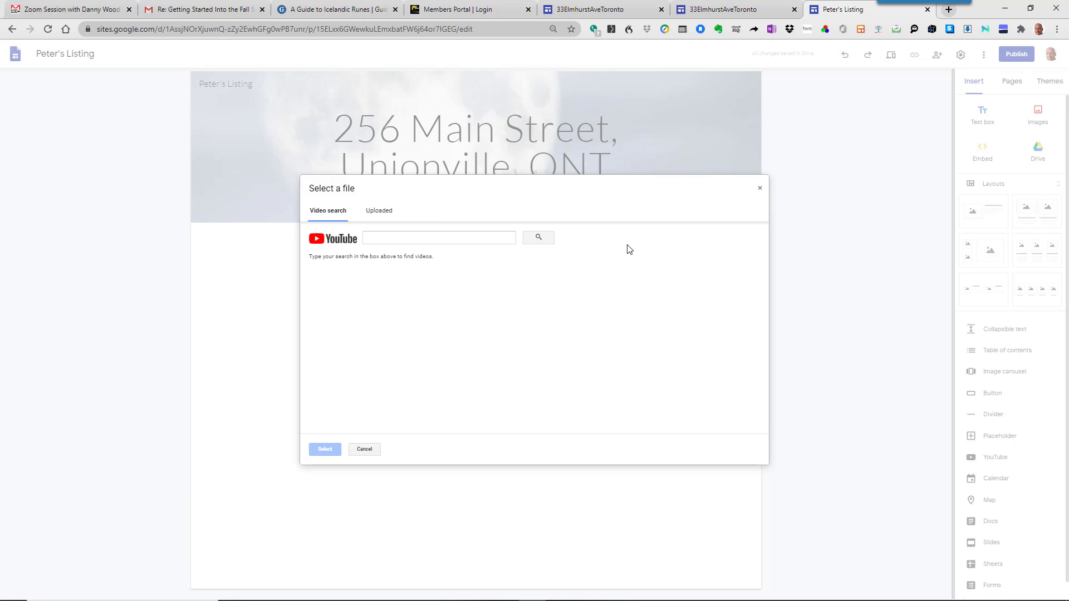
- Search YouTube by the agent's name, embed 'Newtonbrook MAR November 24 2012', and widen it to full width
left_click(478, 238)
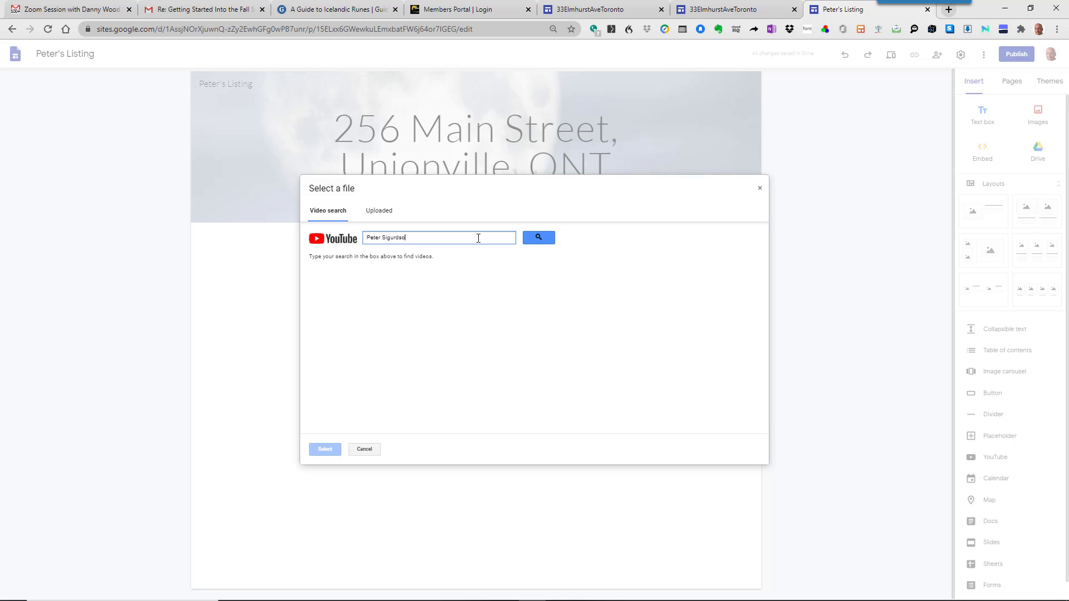
left_click(537, 239)
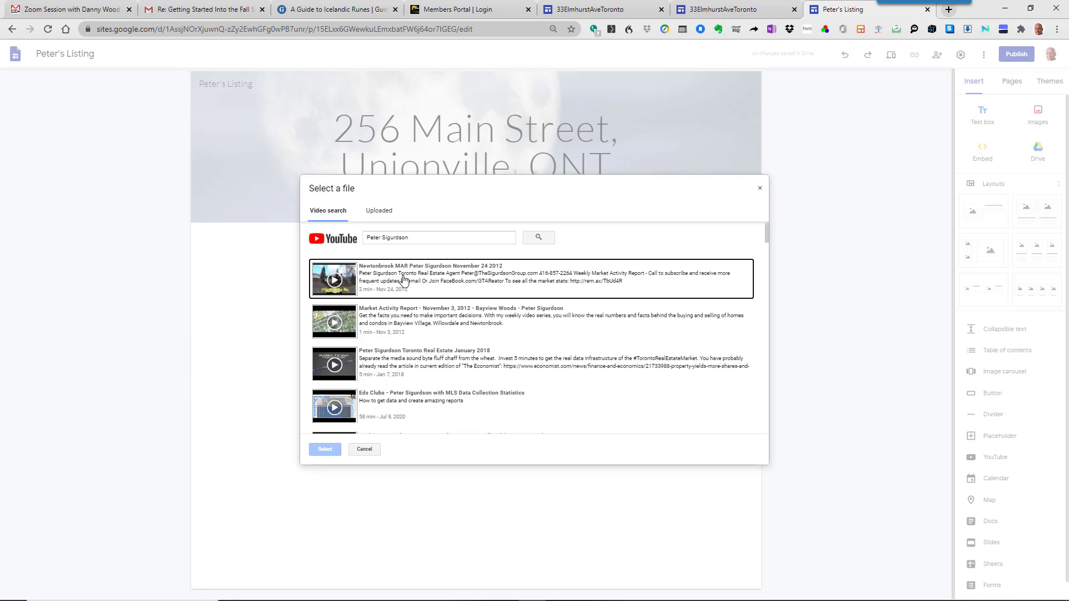
left_click(403, 279)
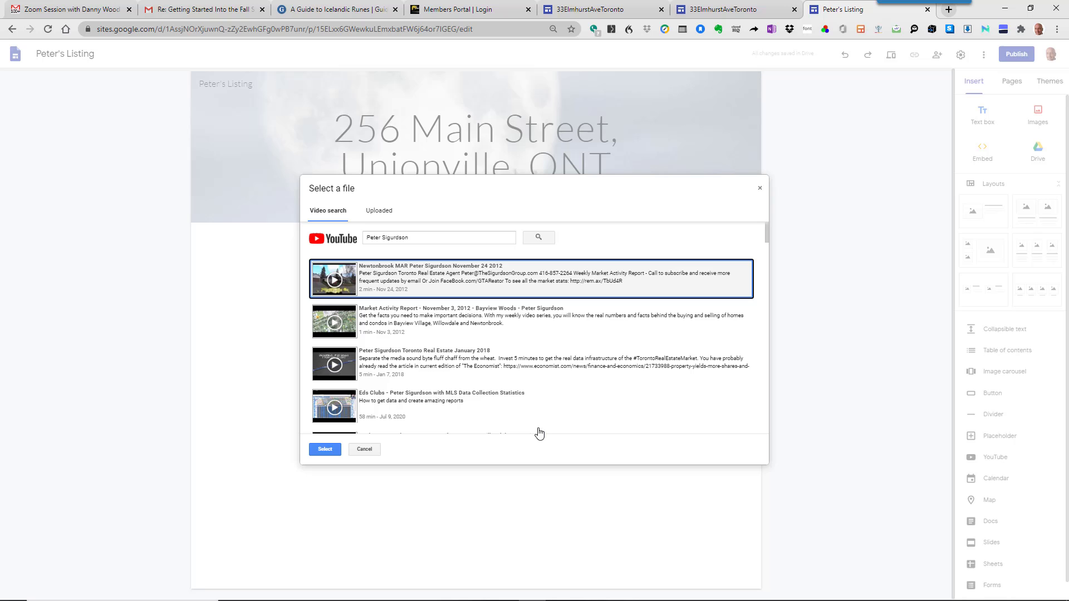
left_click(325, 450)
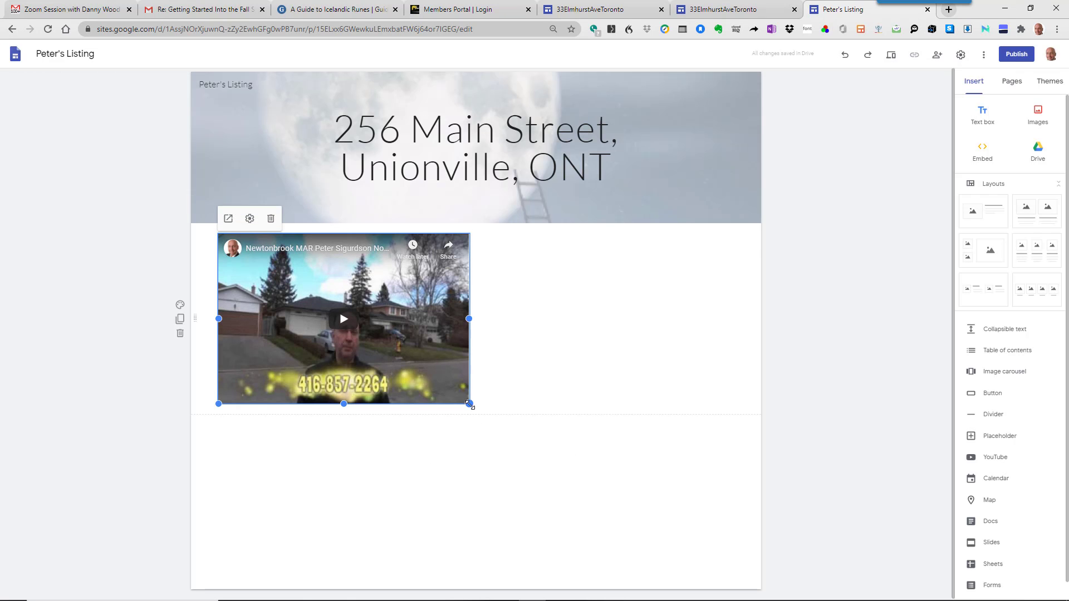
left_click_drag(469, 404, 748, 518)
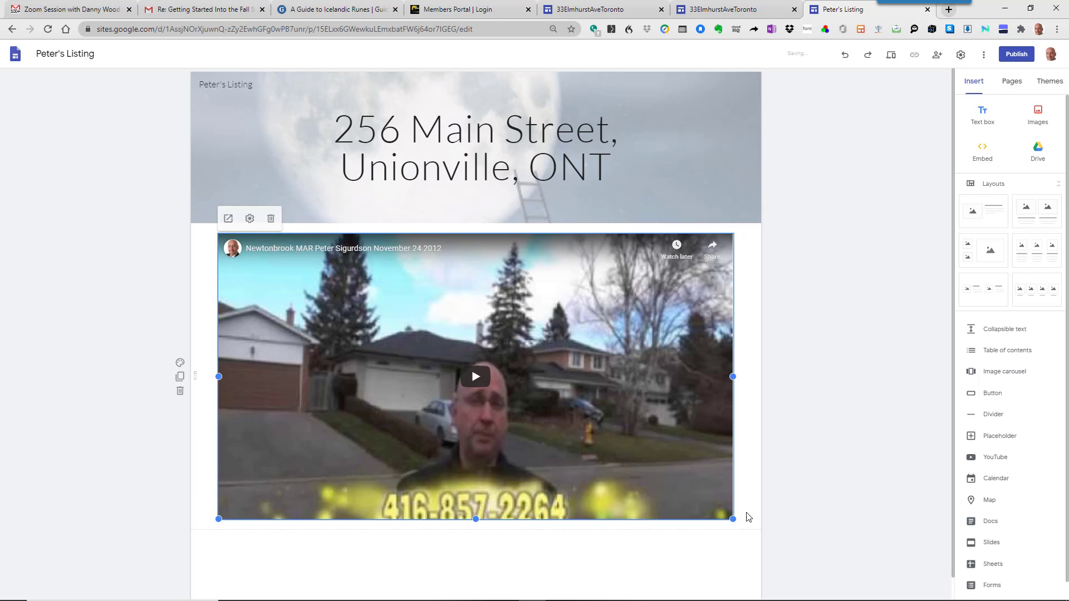
scroll(842, 453, "down", 1)
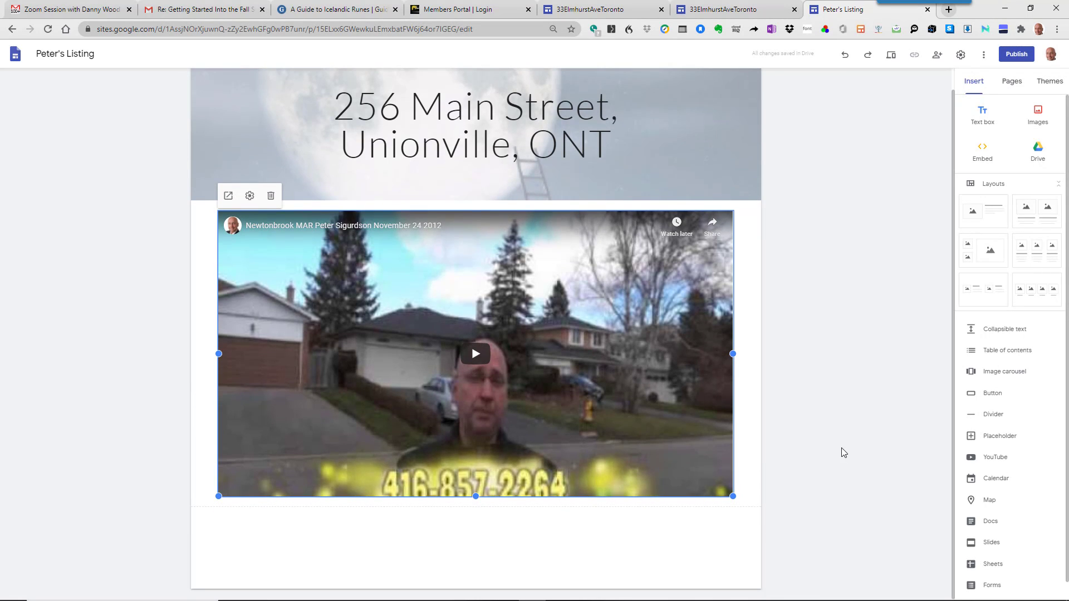
left_click(1023, 374)
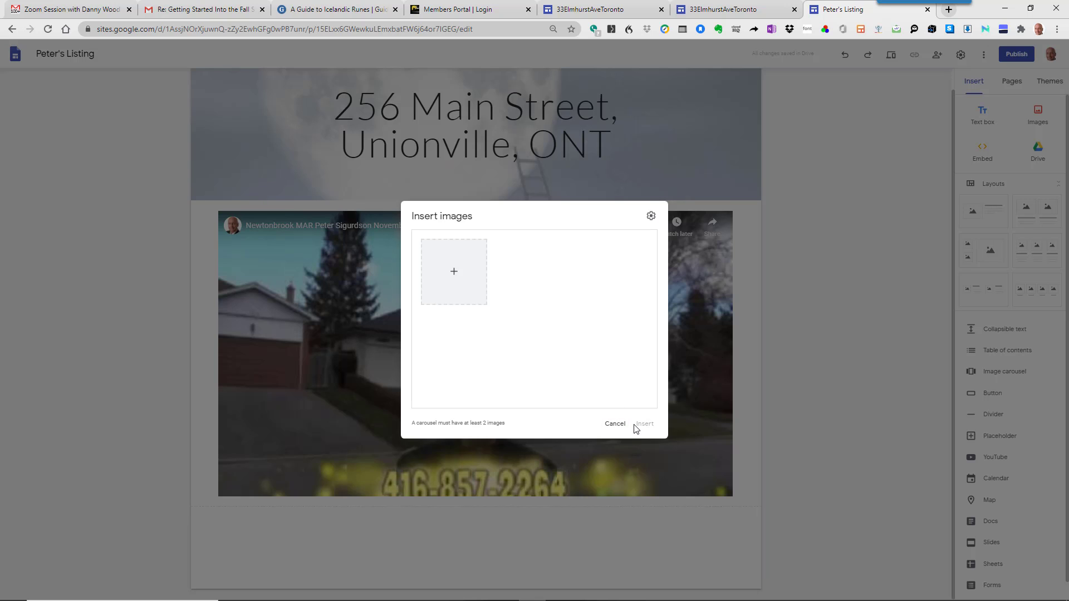
left_click(614, 423)
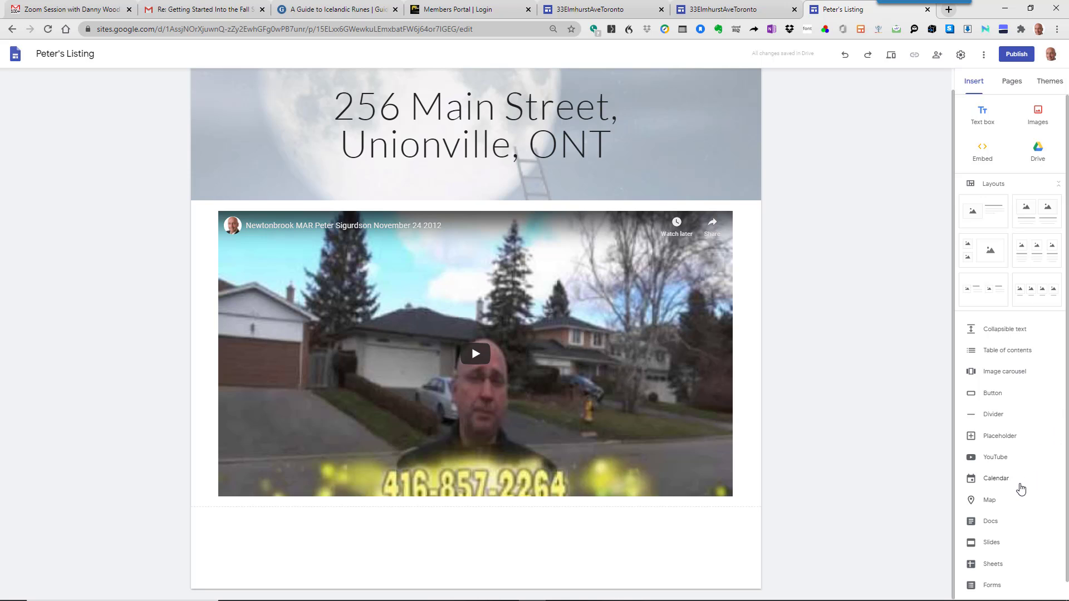
left_click(991, 504)
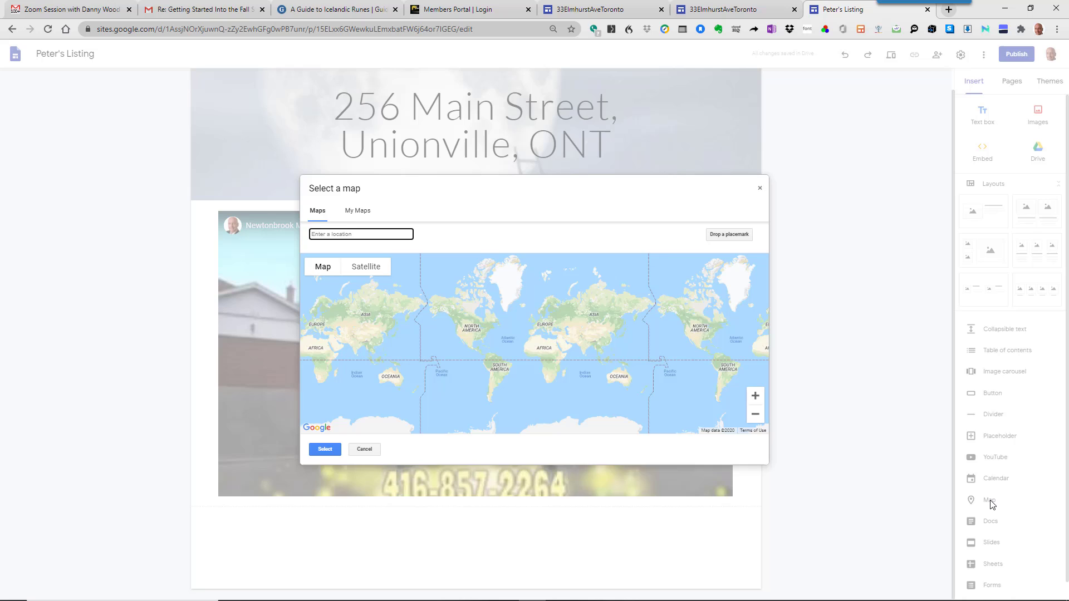
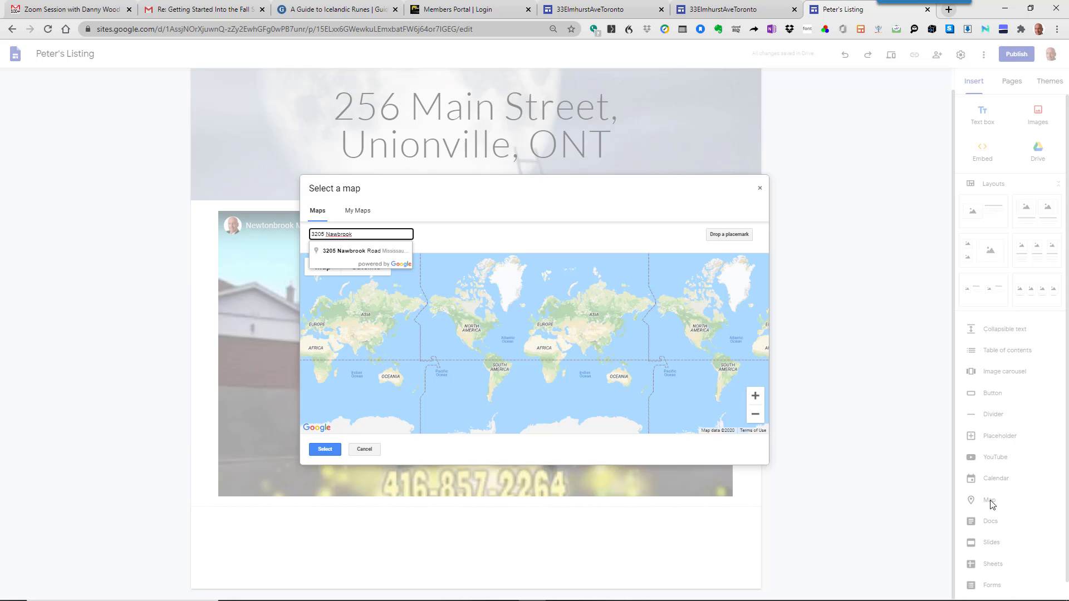
key("Down")
key("Return")
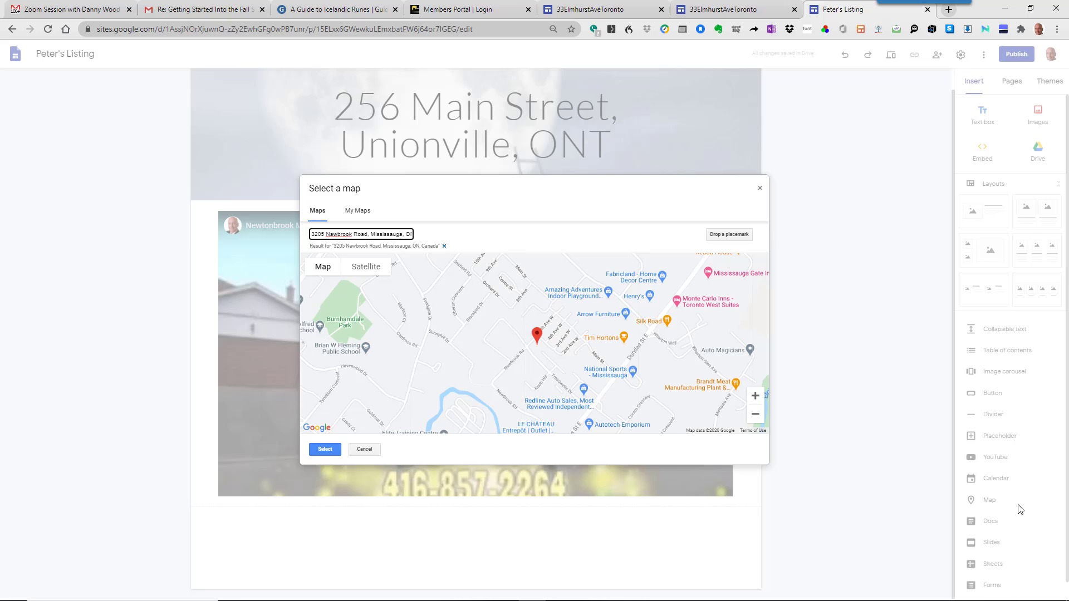
left_click(324, 449)
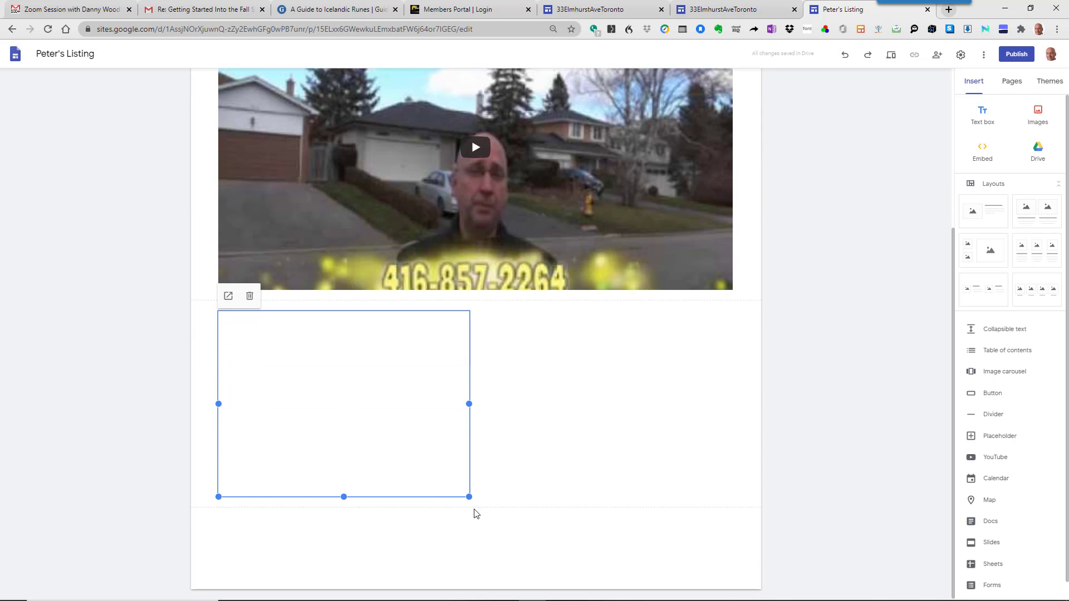
left_click_drag(470, 497, 732, 555)
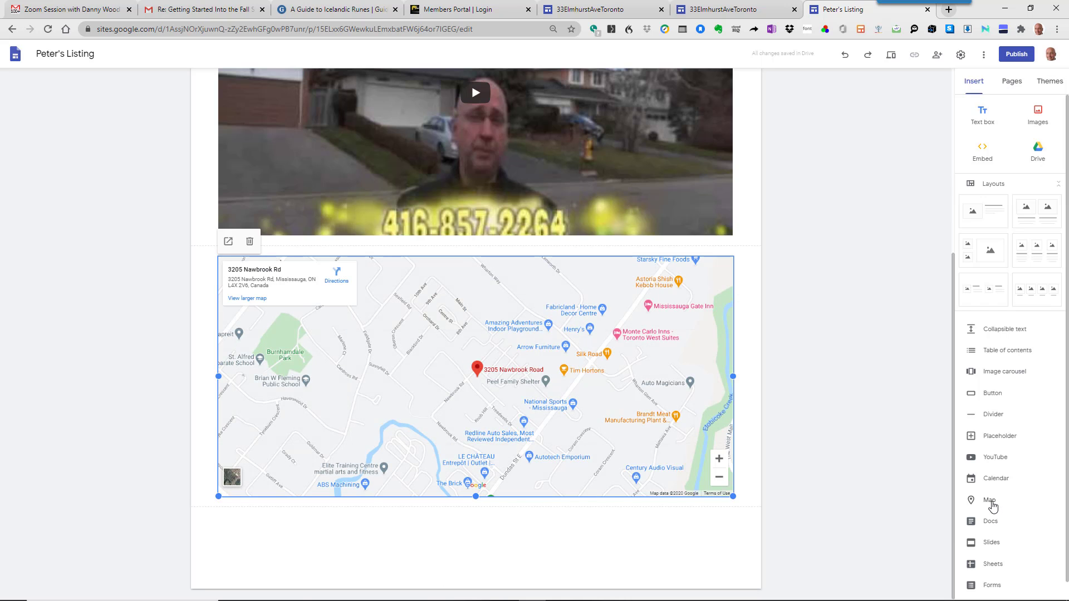
scroll(980, 499, "down", 1)
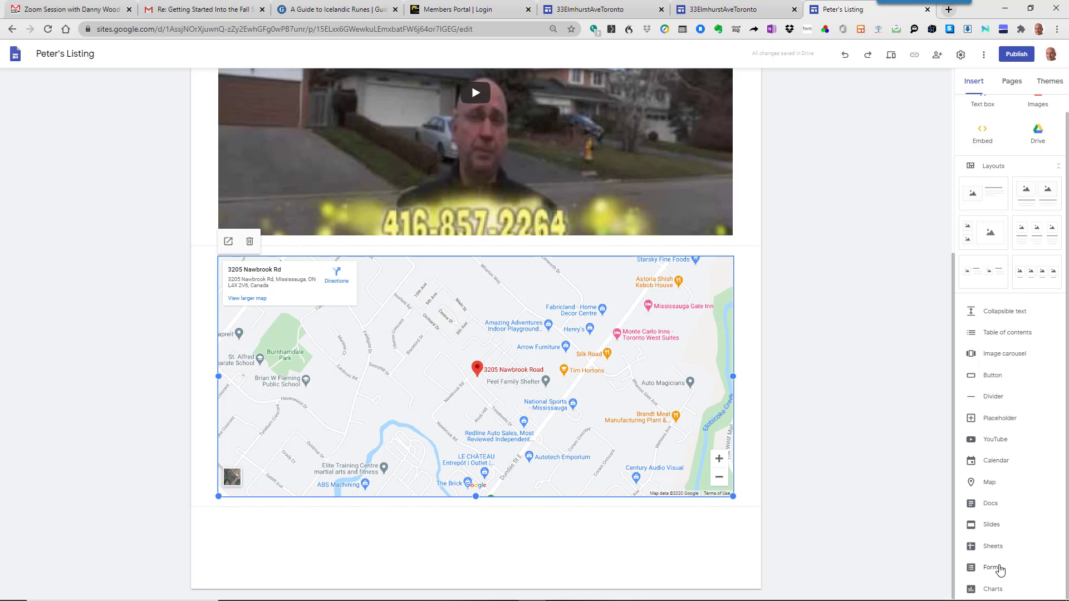
scroll(1021, 420, "up", 1)
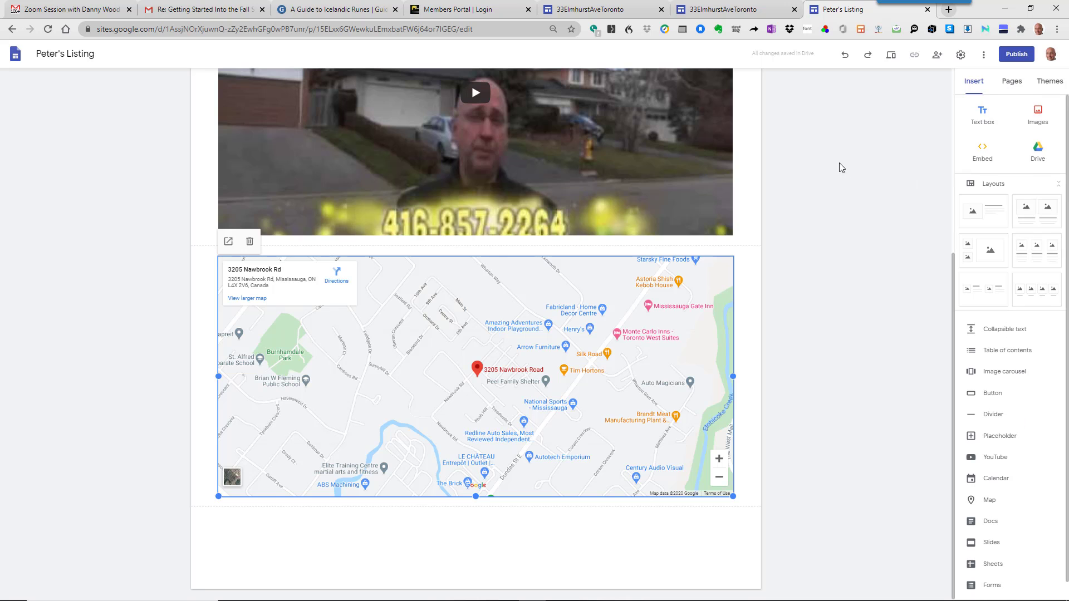
scroll(839, 167, "up", 5)
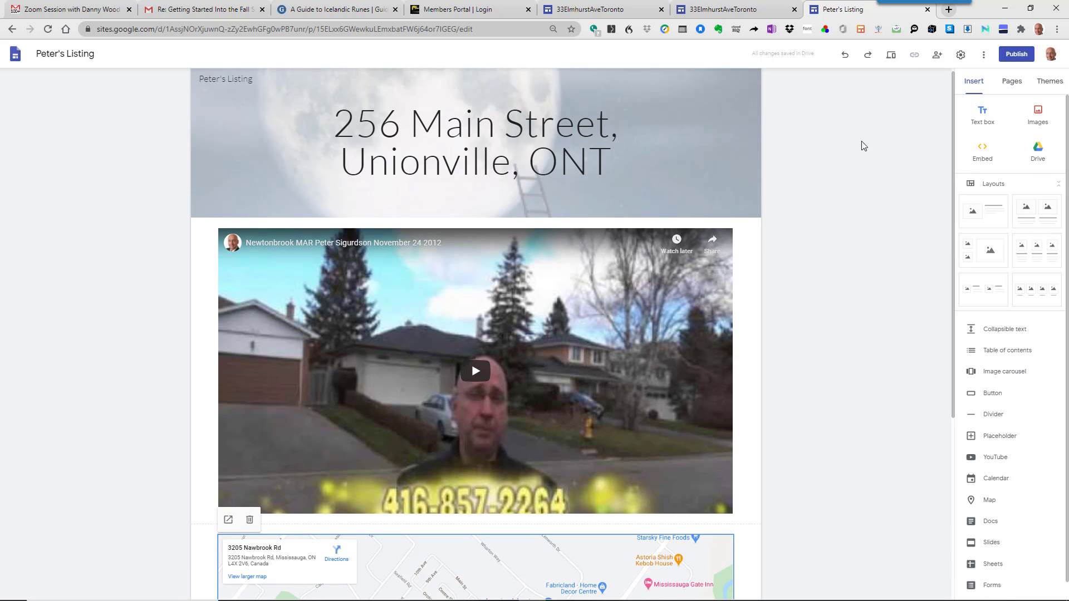
left_click(1024, 56)
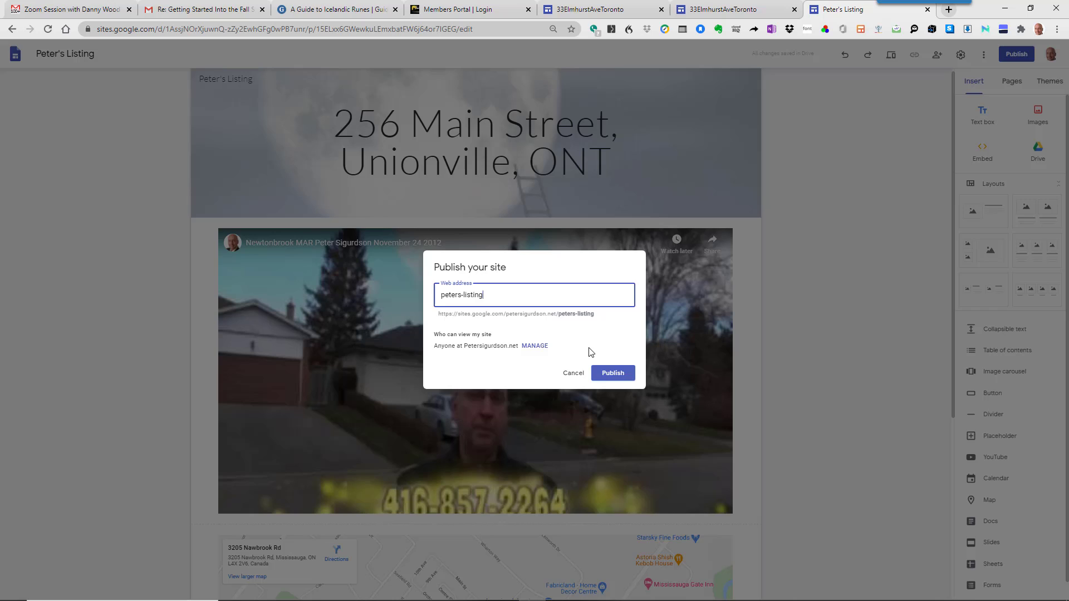
left_click_drag(539, 300, 378, 294)
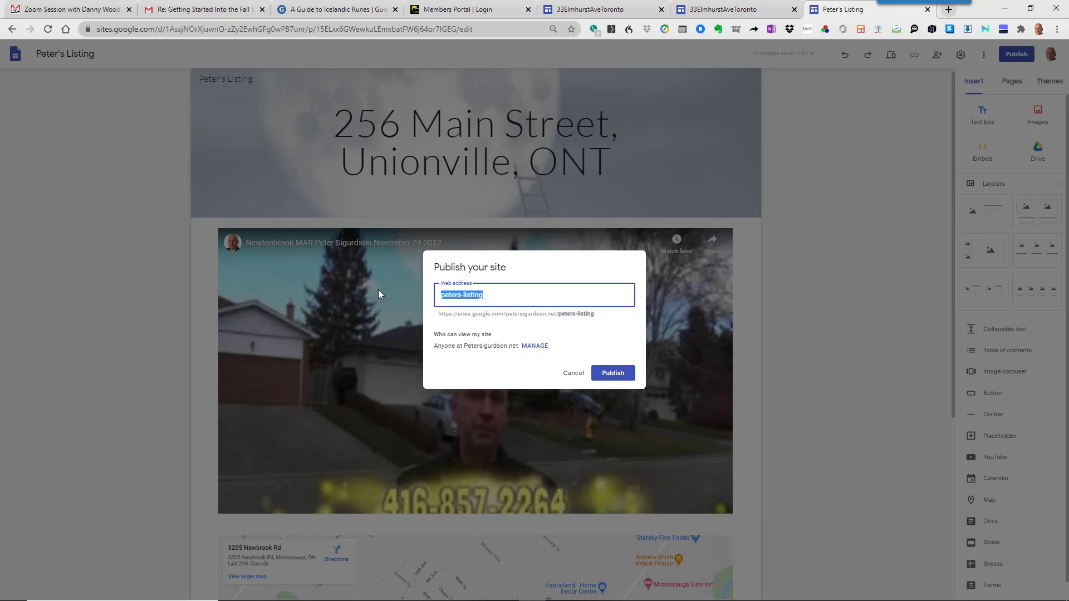
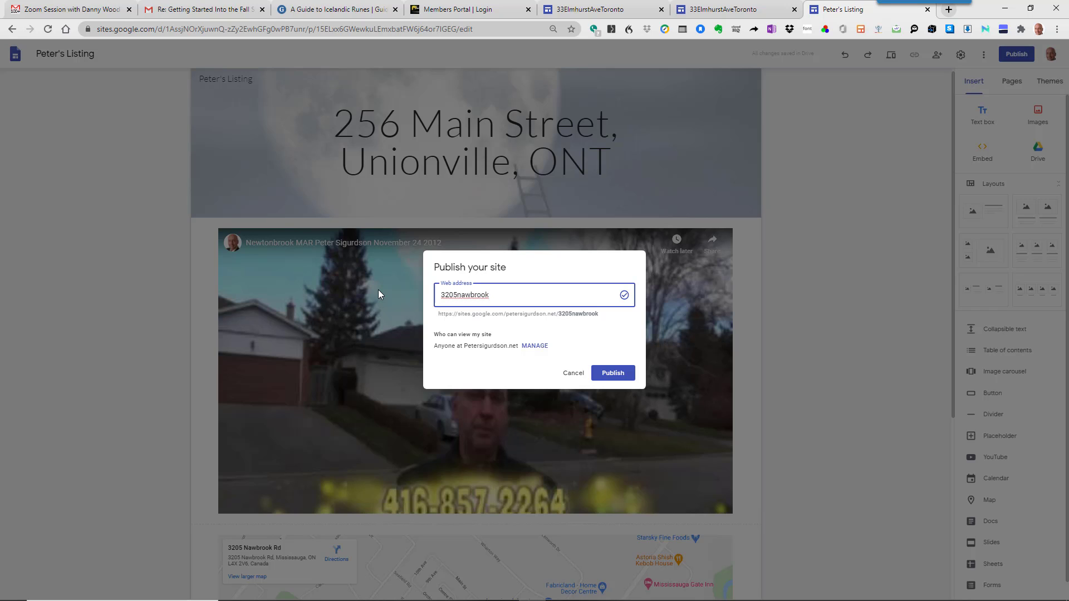
left_click(613, 374)
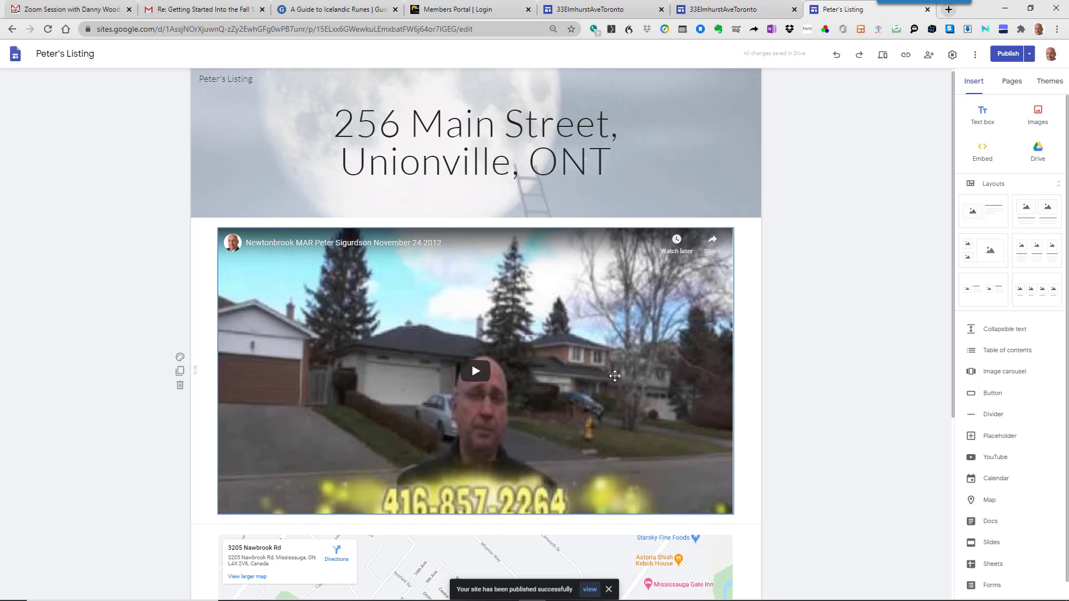
- Copy the published site's link and switch to Opera
left_click(906, 55)
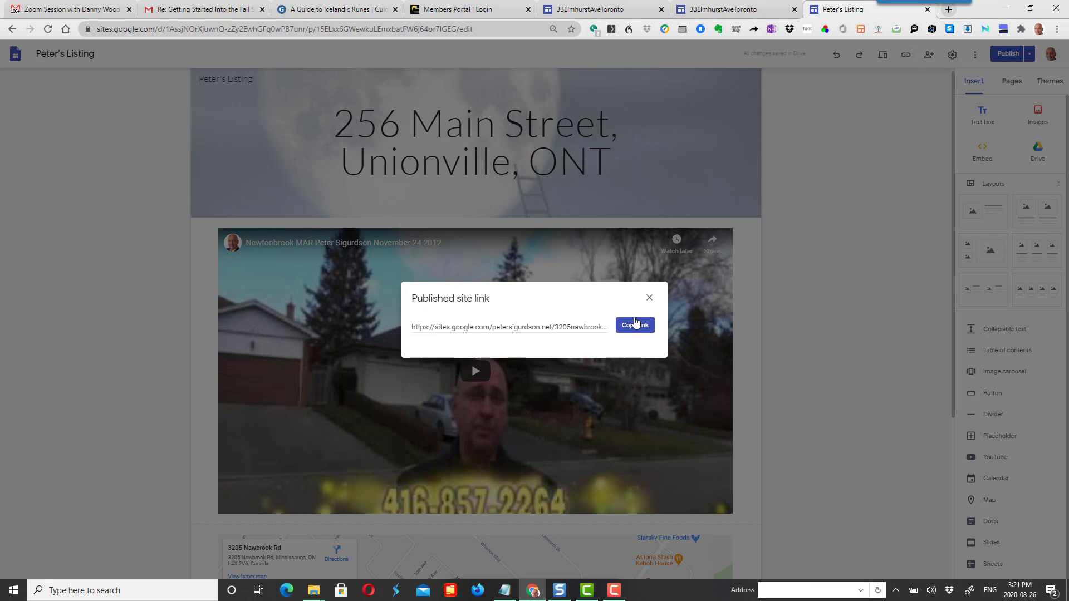
left_click(636, 325)
left_click(649, 298)
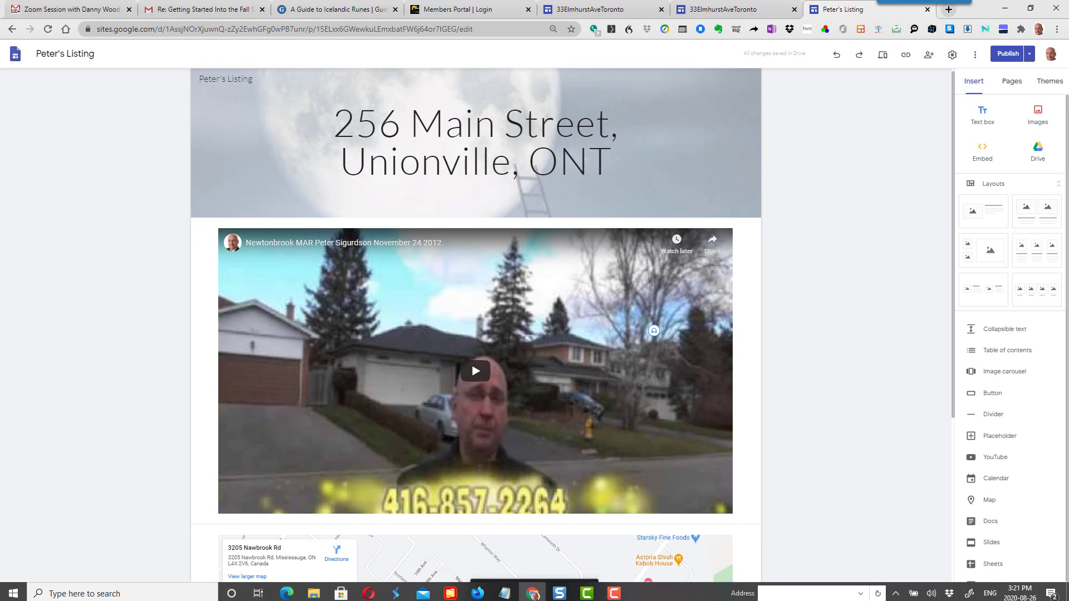
left_click(369, 593)
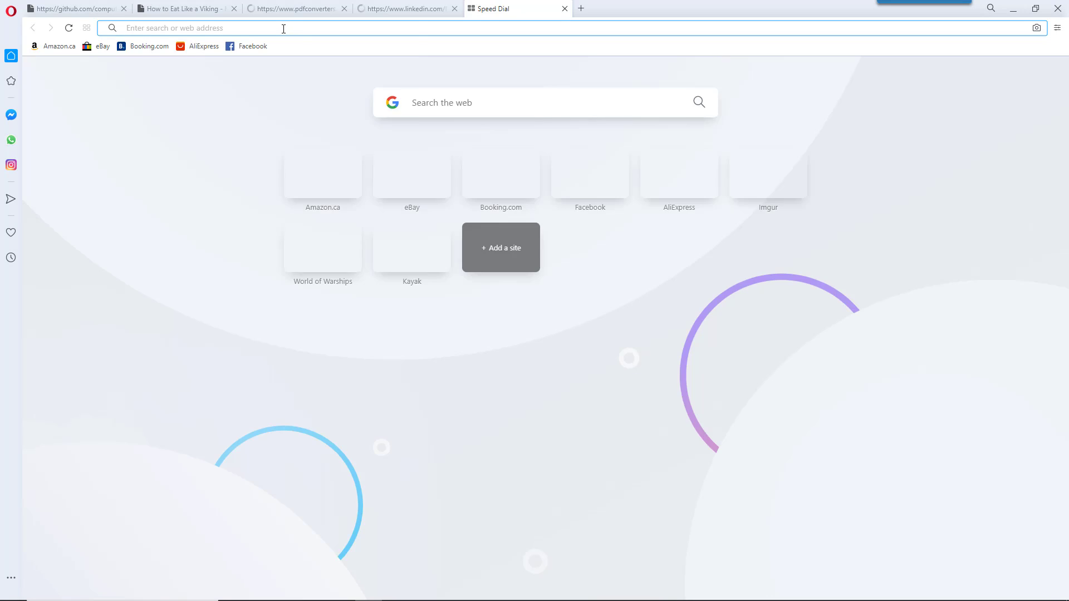
right_click(282, 28)
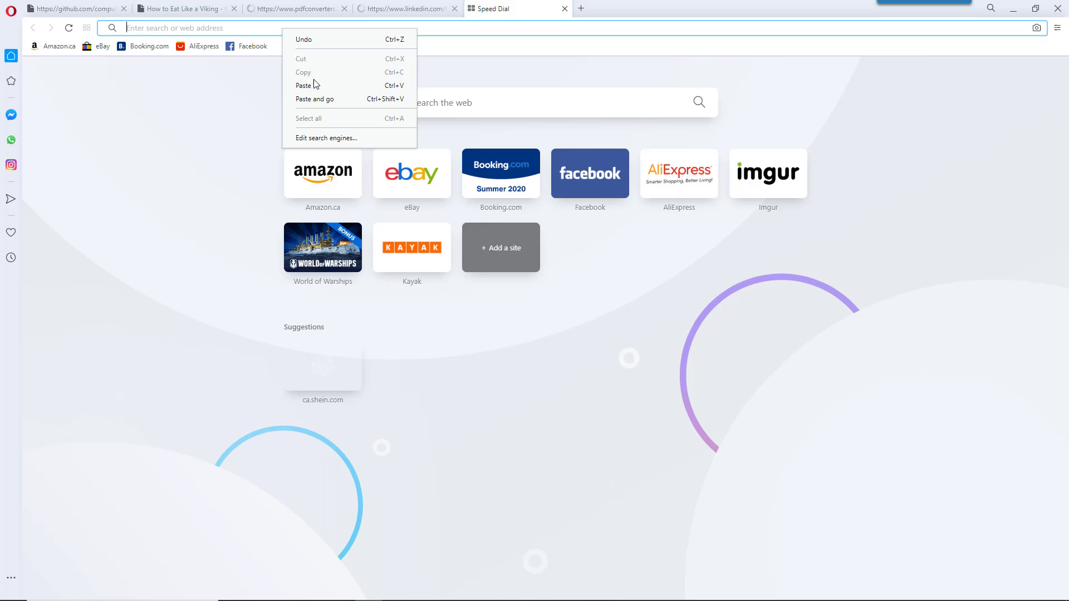
left_click(318, 99)
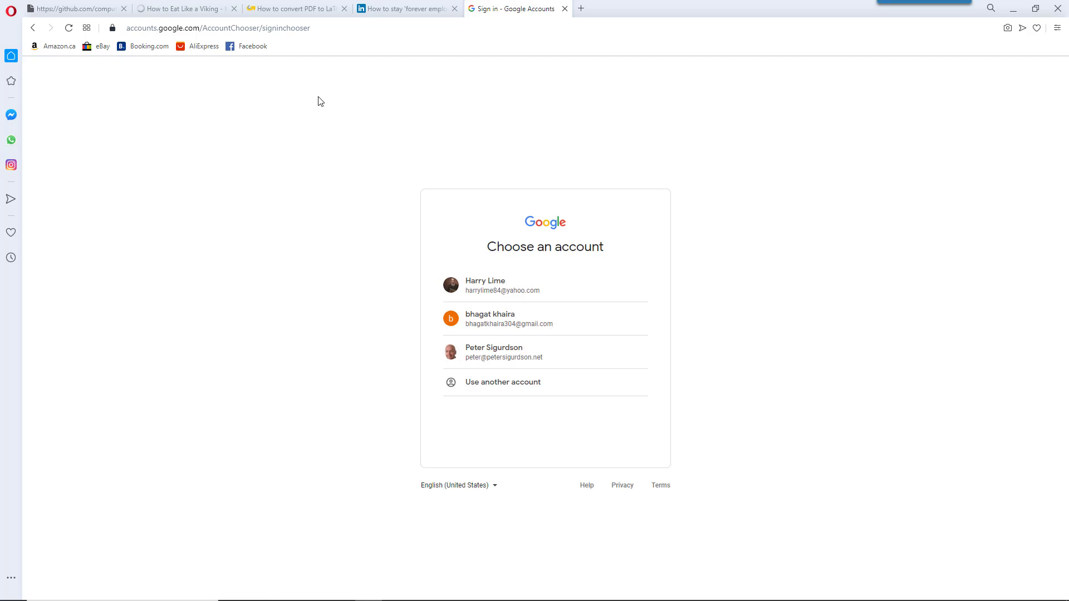
left_click(318, 28)
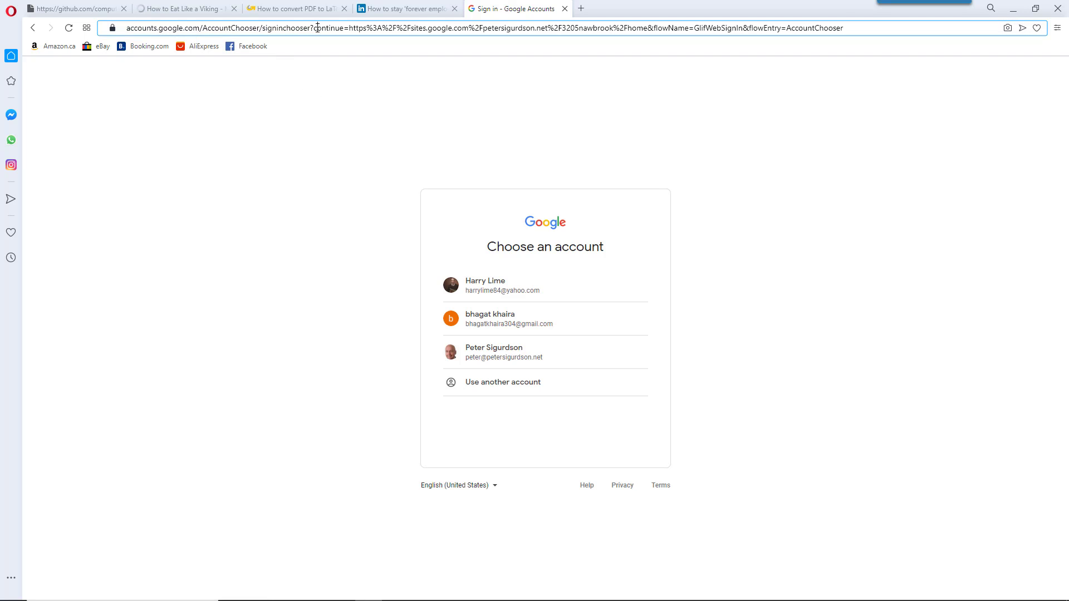
left_click(317, 28)
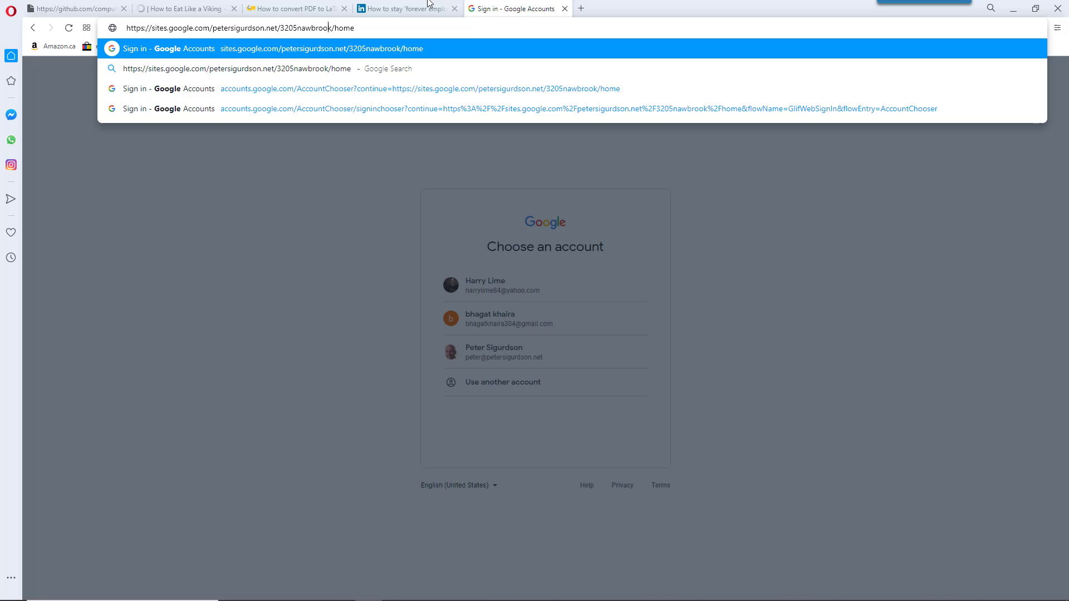
key("Return")
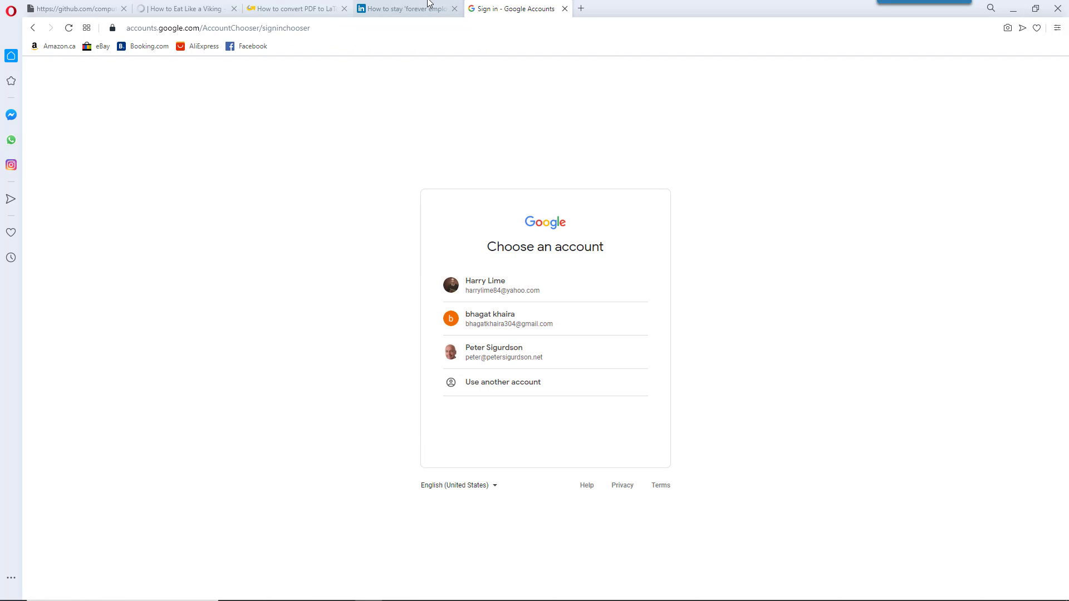
key("alt+Tab")
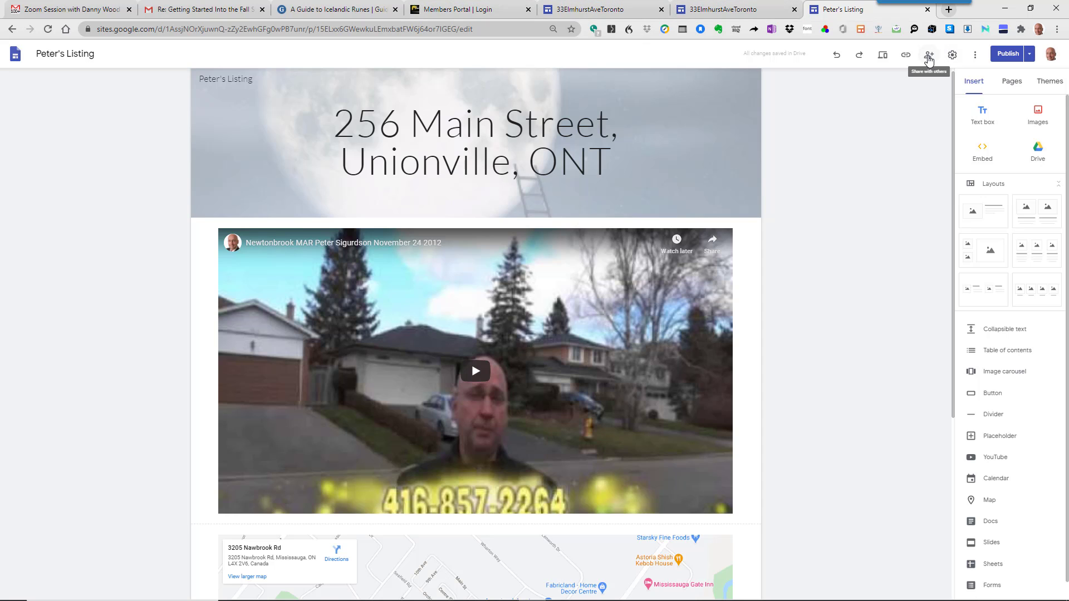
- Set the published site's link access to Public in the Share settings
left_click(929, 55)
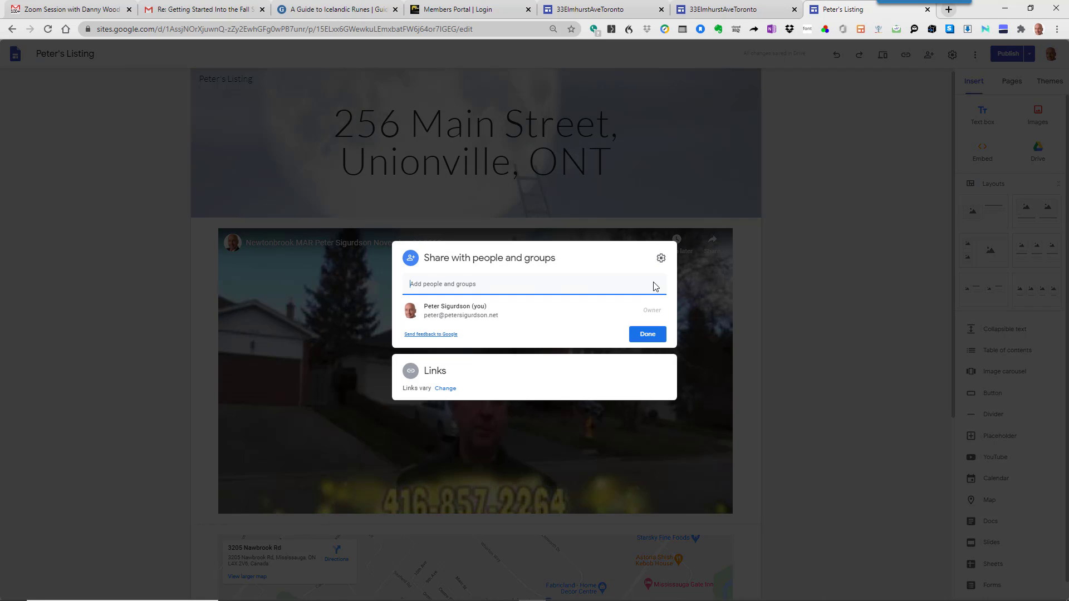
left_click(447, 390)
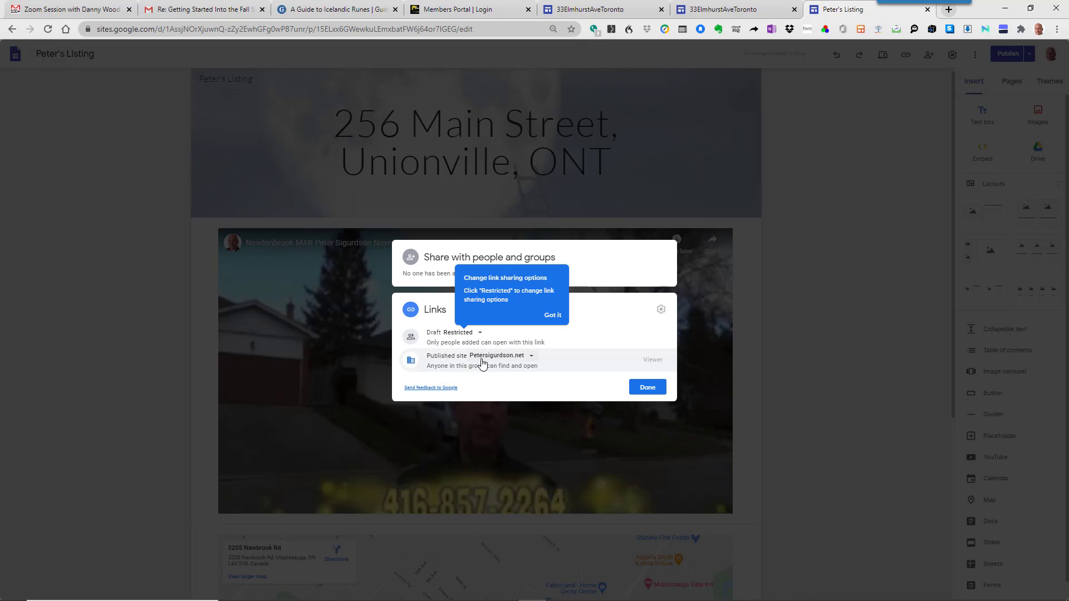
left_click(555, 315)
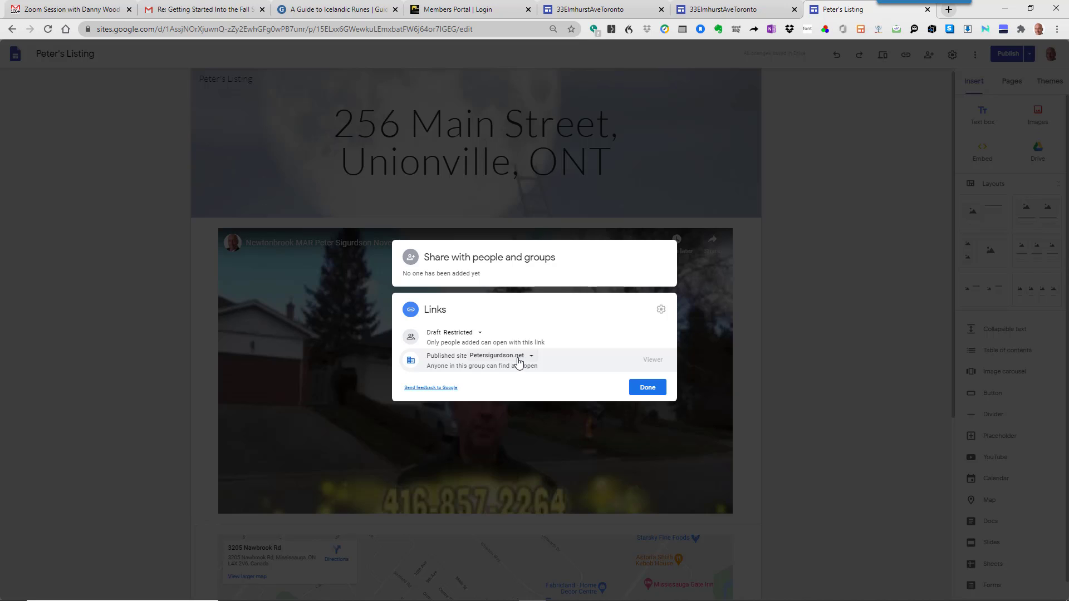
left_click(518, 359)
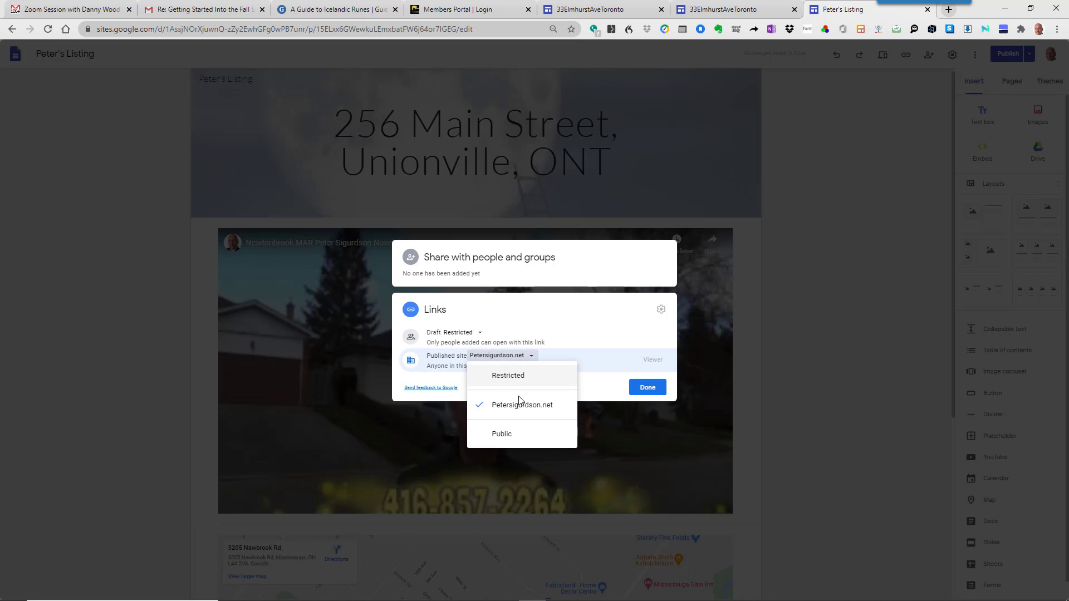
left_click(522, 435)
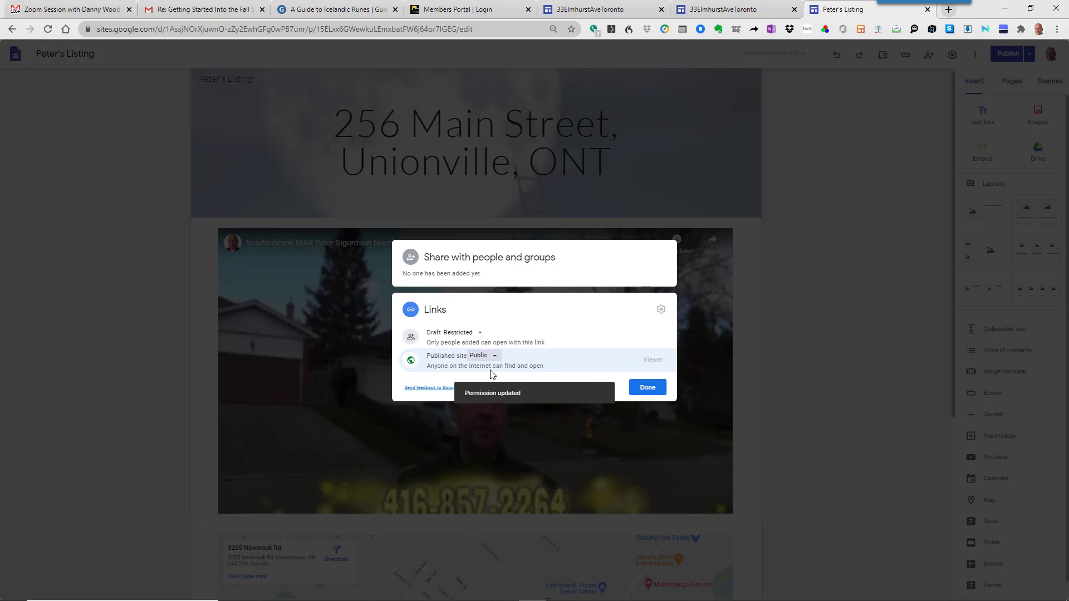
left_click(643, 388)
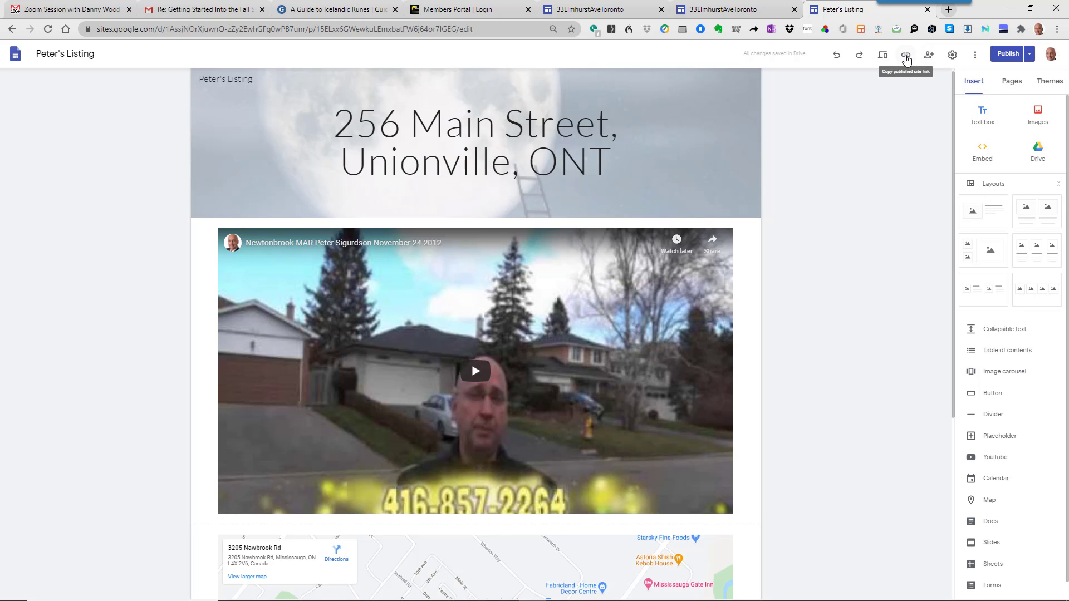
left_click(906, 60)
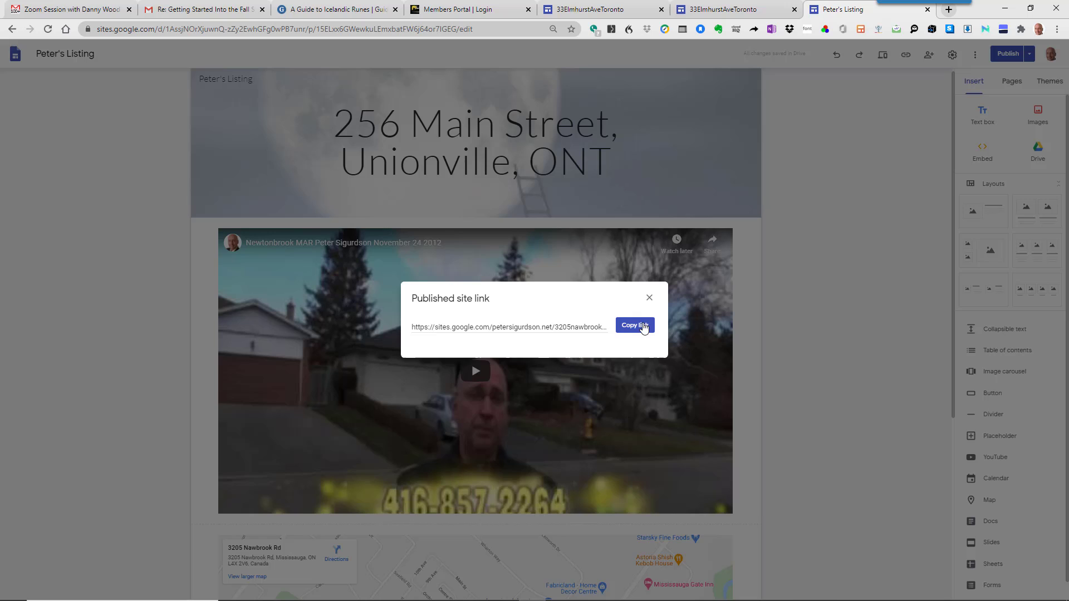
left_click(643, 327)
key("alt+Tab")
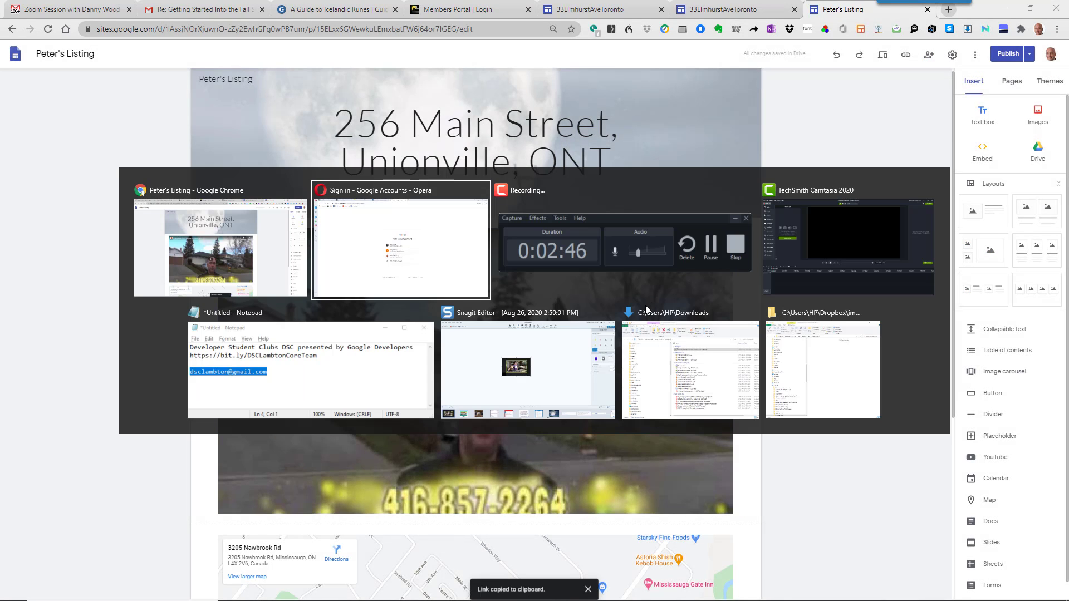
key("Tab")
key("Tab")
key("Tab")
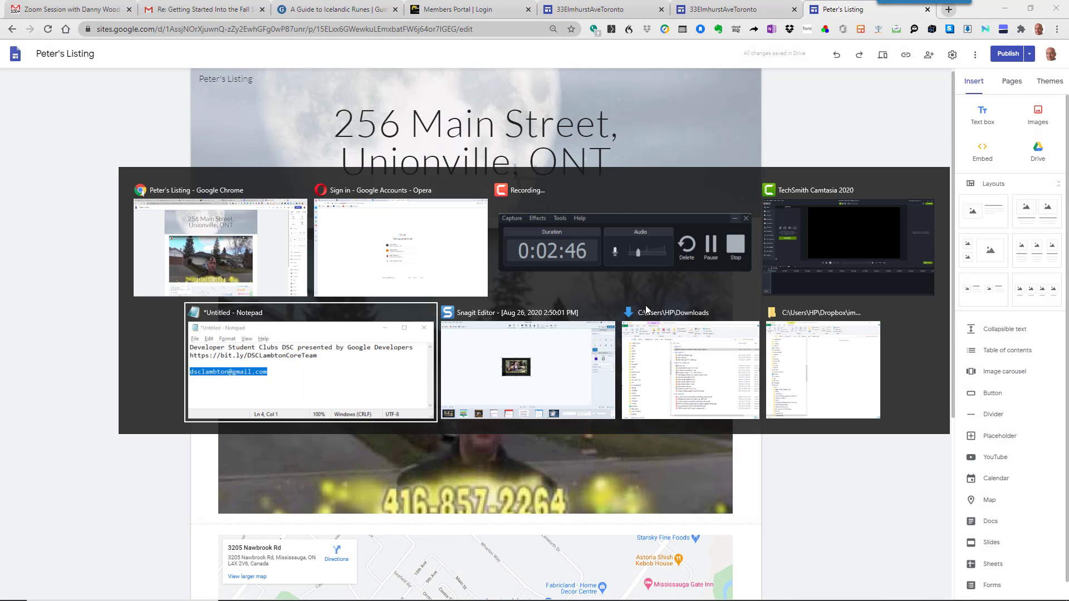
key("alt+Tab")
key("Tab")
left_click(278, 27)
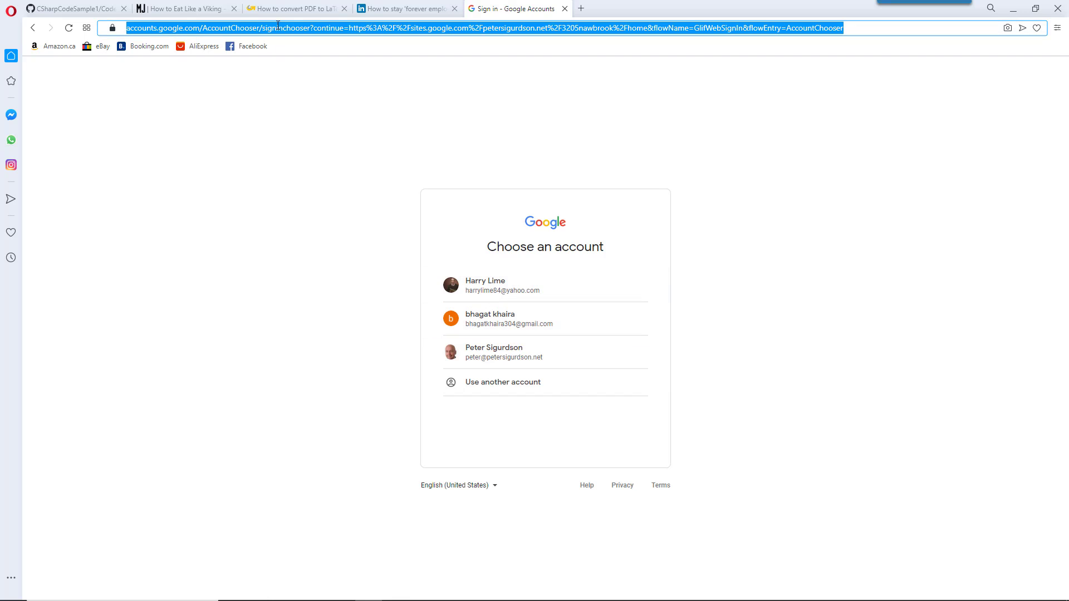
right_click(278, 28)
left_click(315, 96)
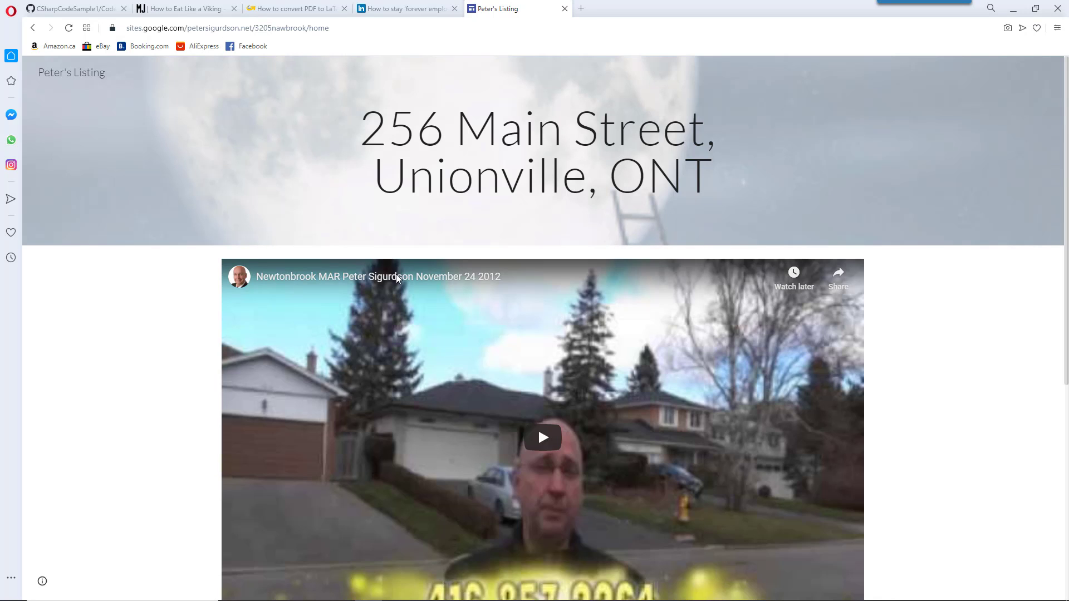
scroll(396, 274, "down", 3)
left_click(541, 272)
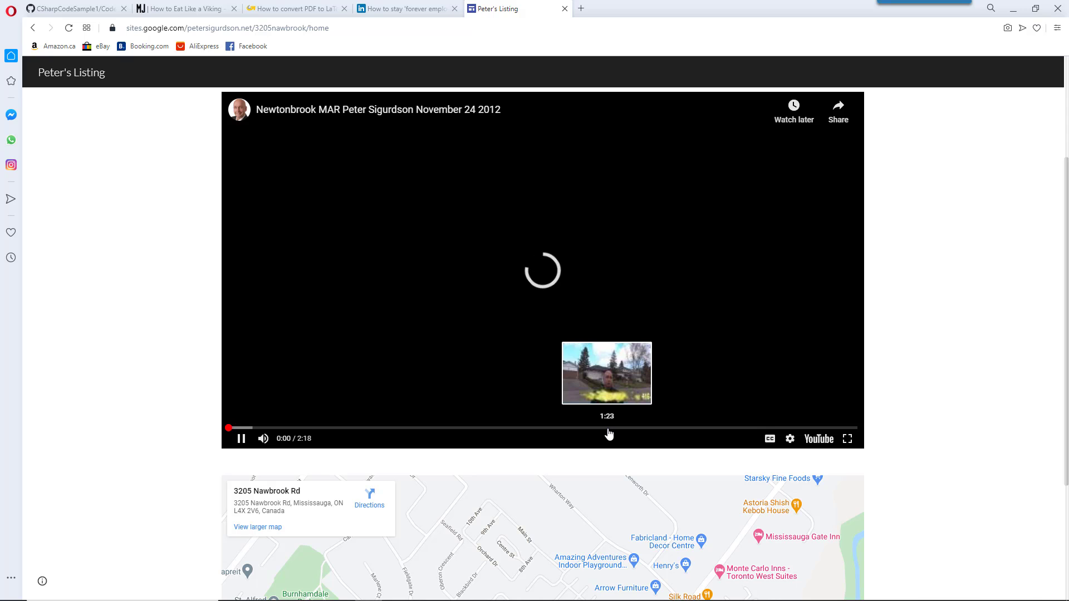
left_click(241, 438)
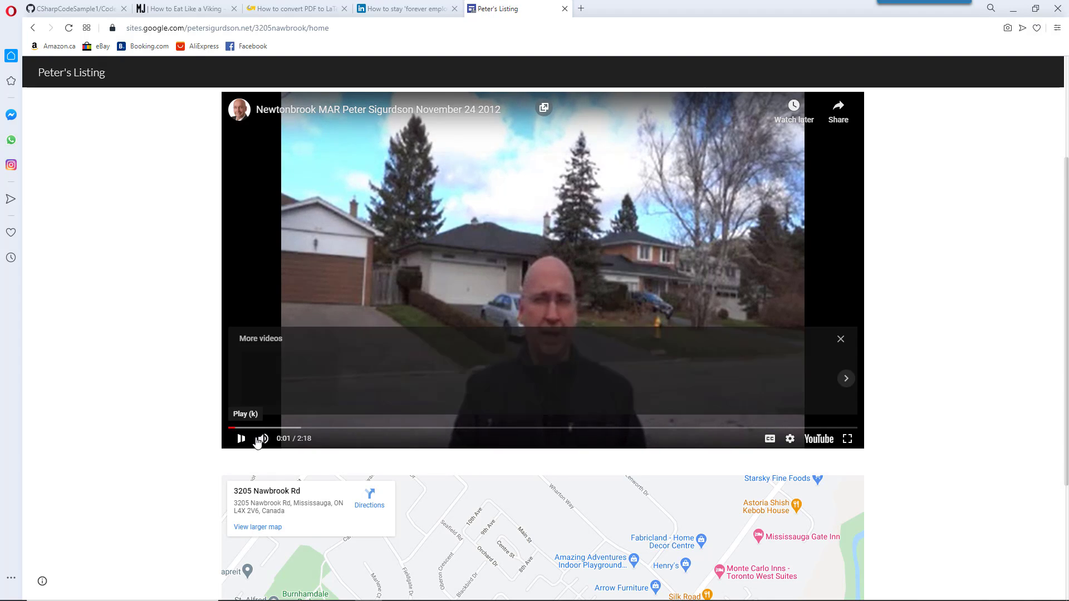
scroll(409, 420, "down", 3)
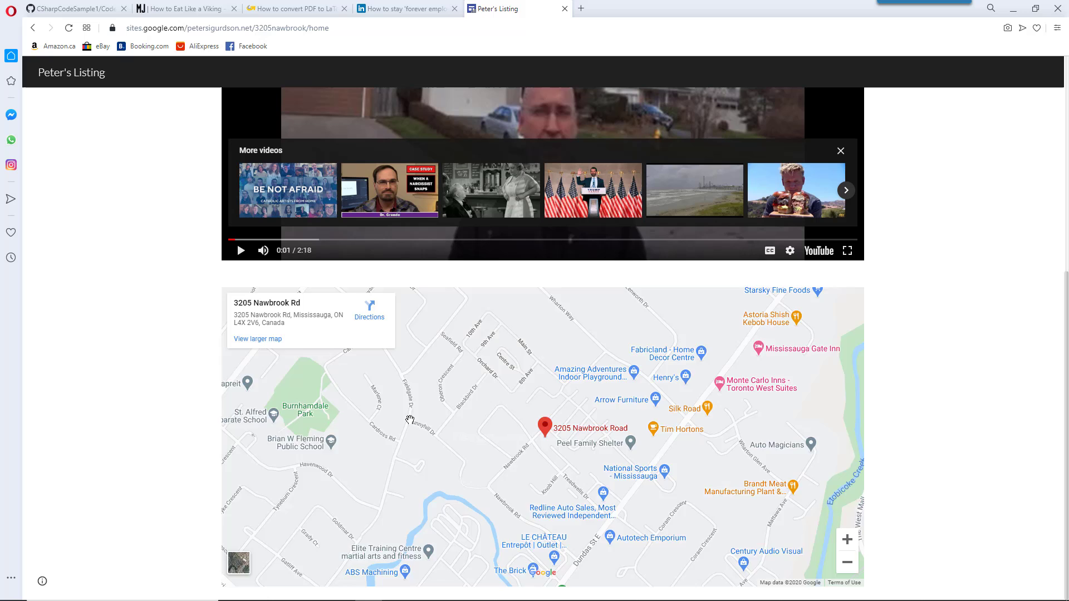
scroll(410, 420, "down", 2)
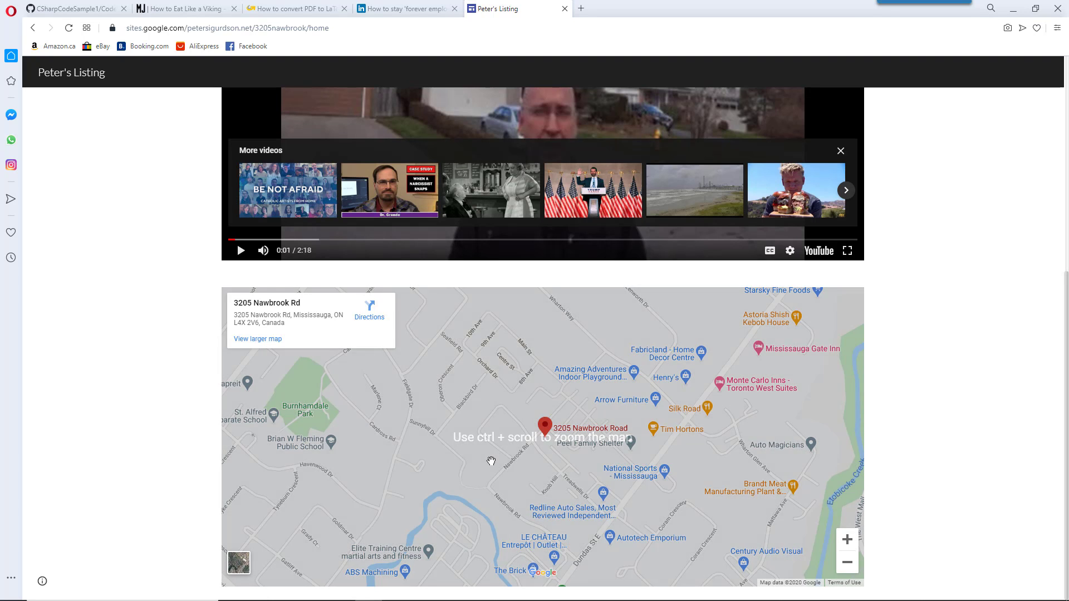
mouse_move(519, 470)
left_mouse_down()
mouse_move(444, 397)
mouse_move(435, 357)
left_mouse_up()
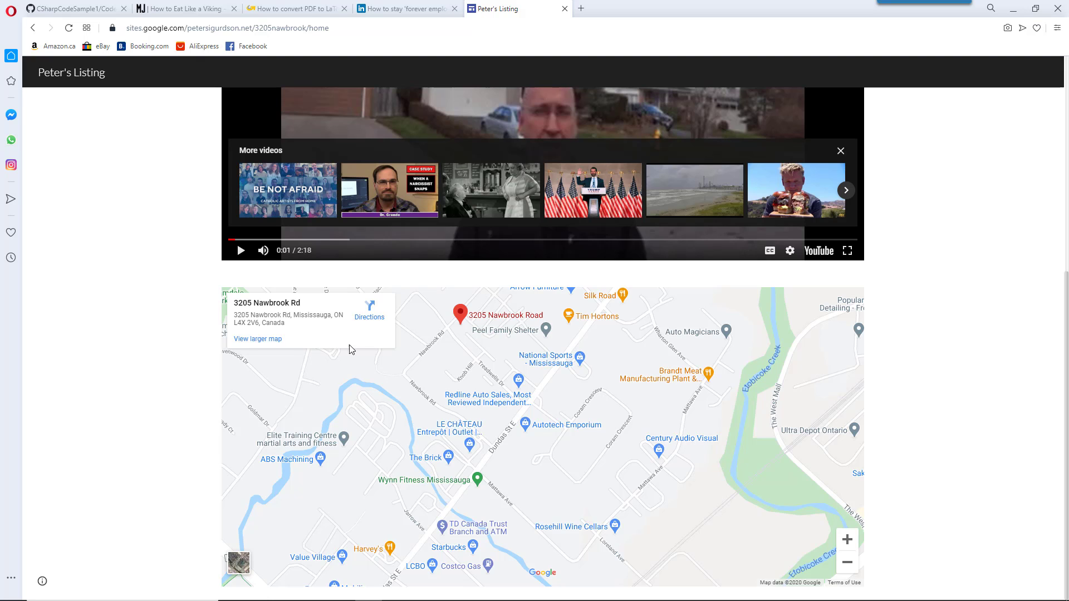
scroll(168, 334, "up", 5)
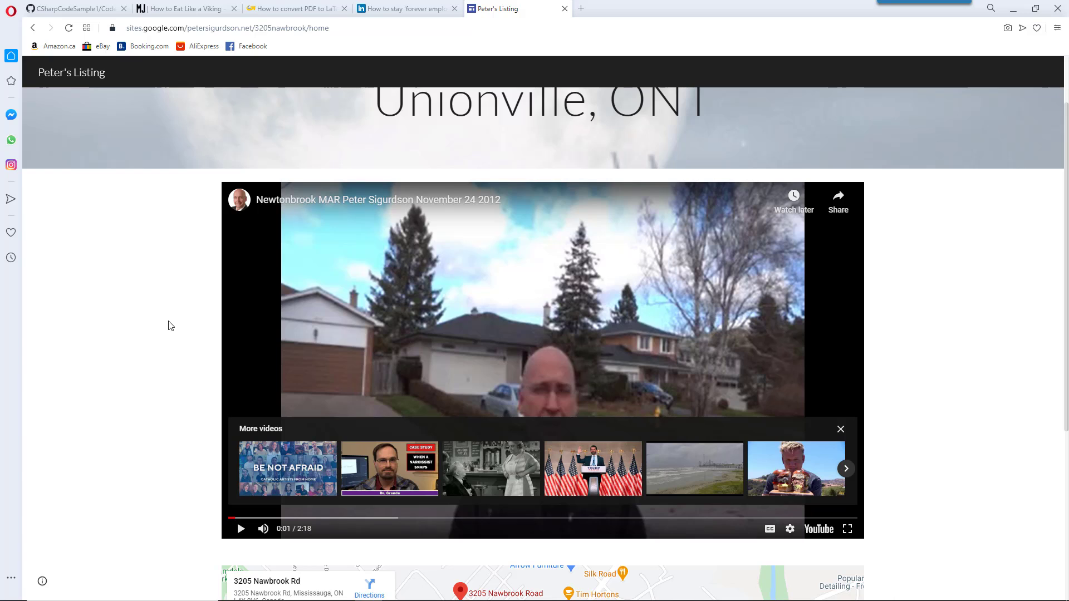